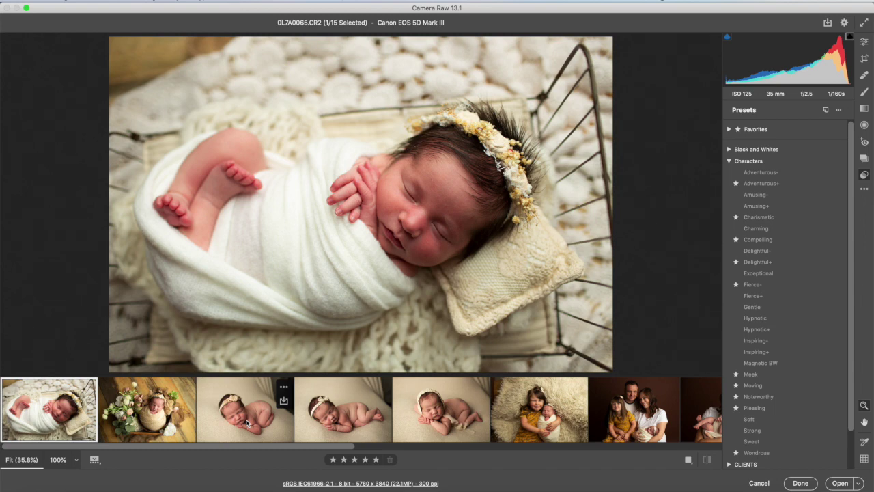
Browse all the loaded session photos in the filmstrip and return to the first one
scroll(462, 419, right, 2)
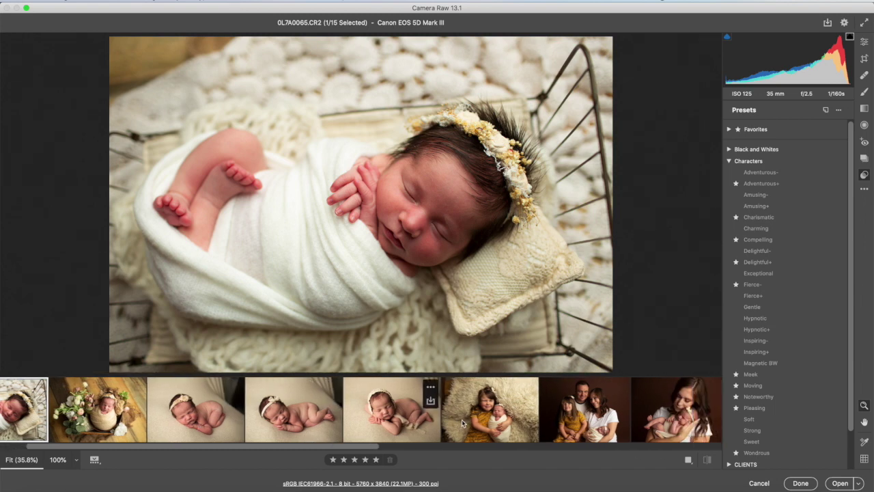
scroll(462, 419, right, 3)
scroll(462, 423, right, 10)
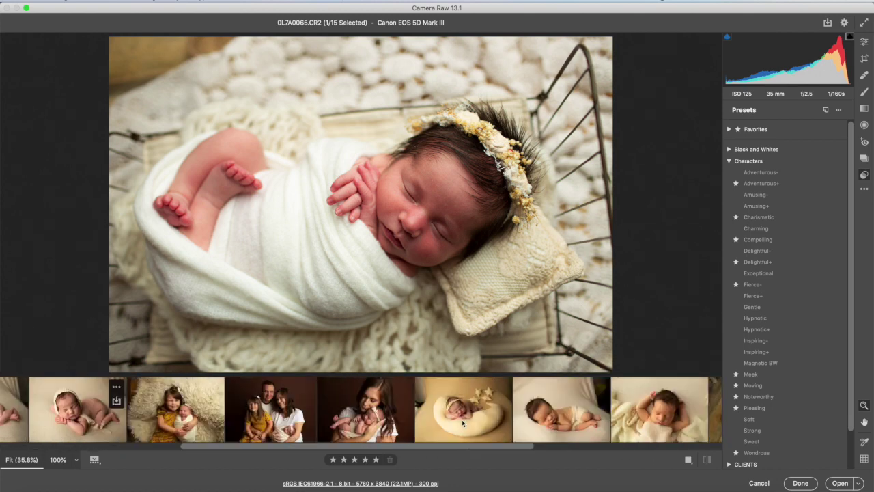
scroll(461, 423, right, 8)
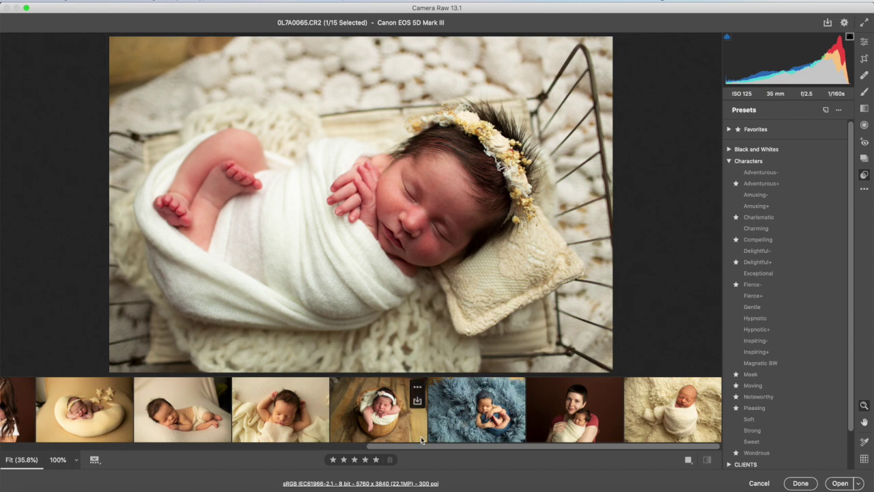
mouse_move(496, 426)
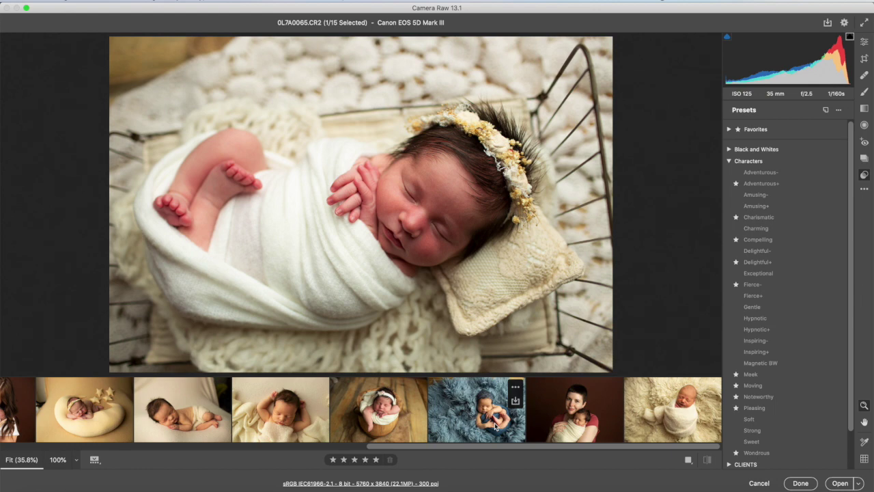
mouse_move(375, 420)
scroll(376, 419, left, 10)
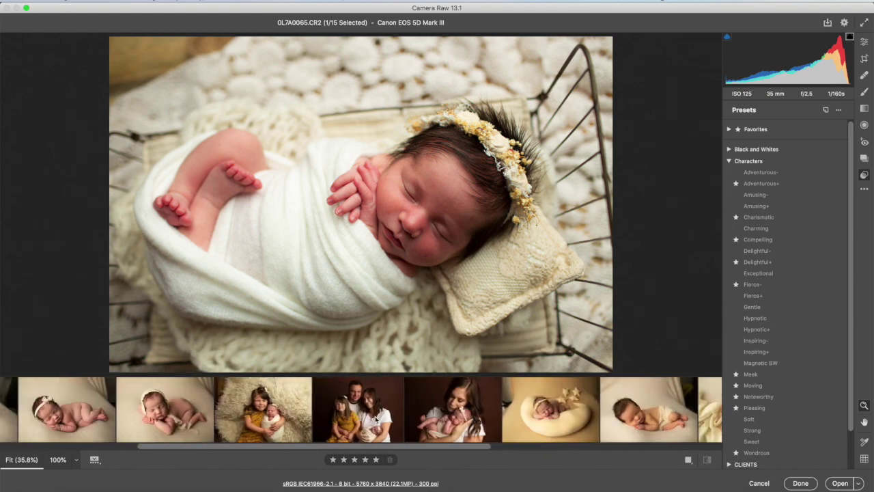
scroll(376, 419, left, 6)
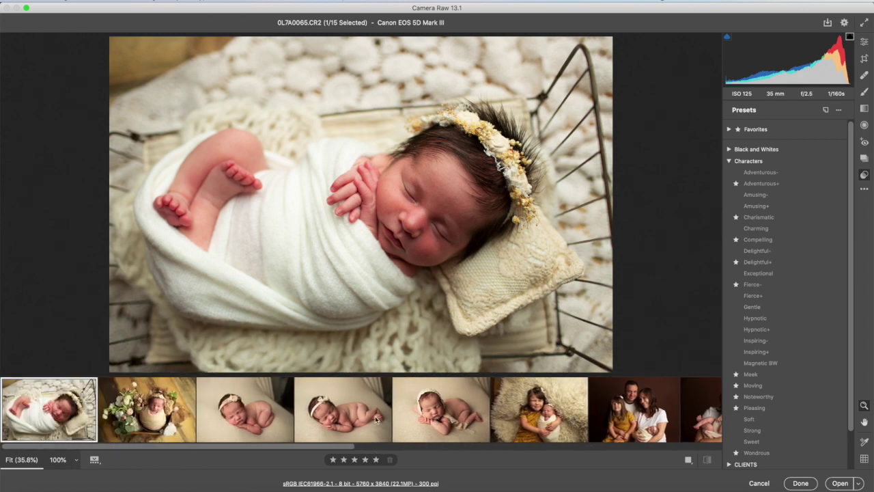
mouse_move(61, 424)
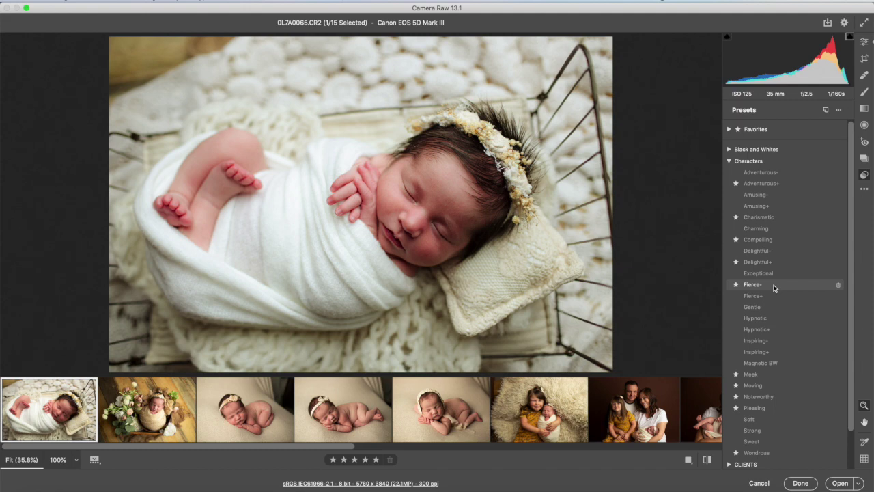
Apply the Fierce- preset to the first photo and compare its before and after views
click(775, 288)
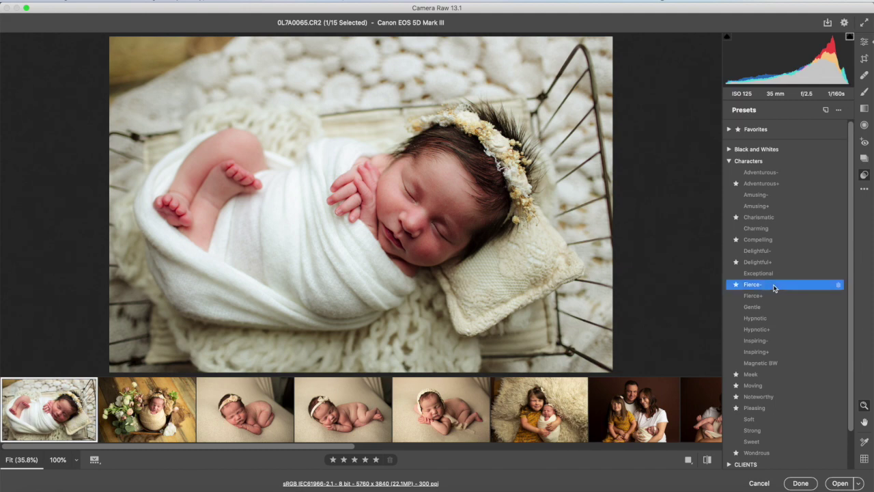
click(864, 42)
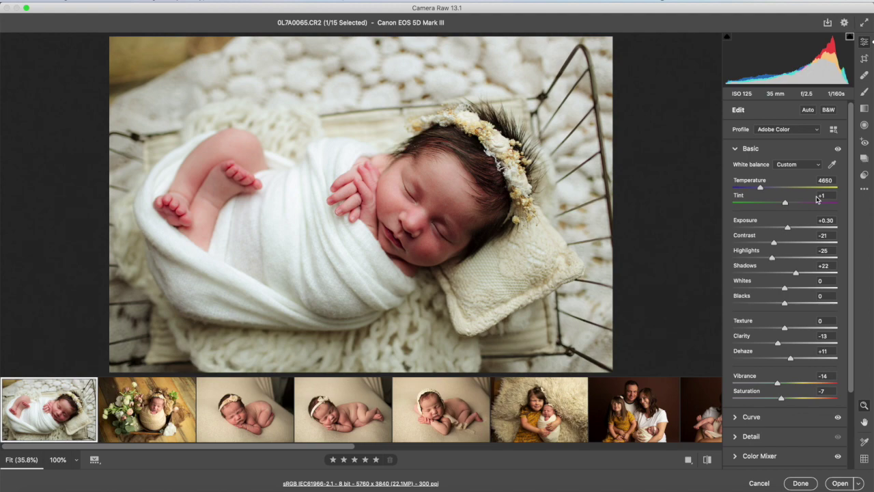
key(q)
key(q)
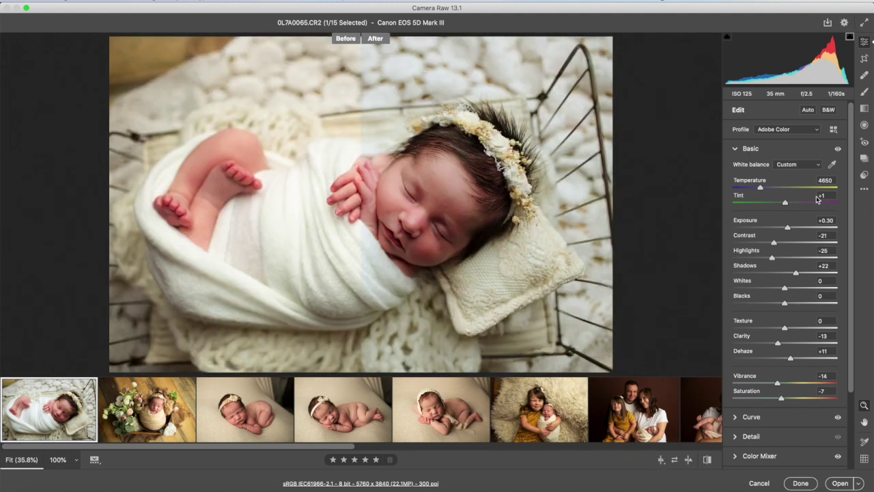
key(q)
key(q)
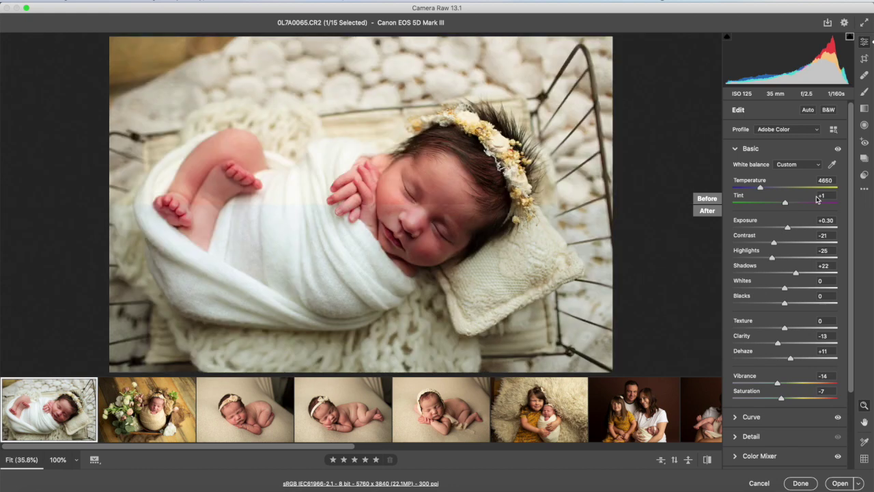
key(q)
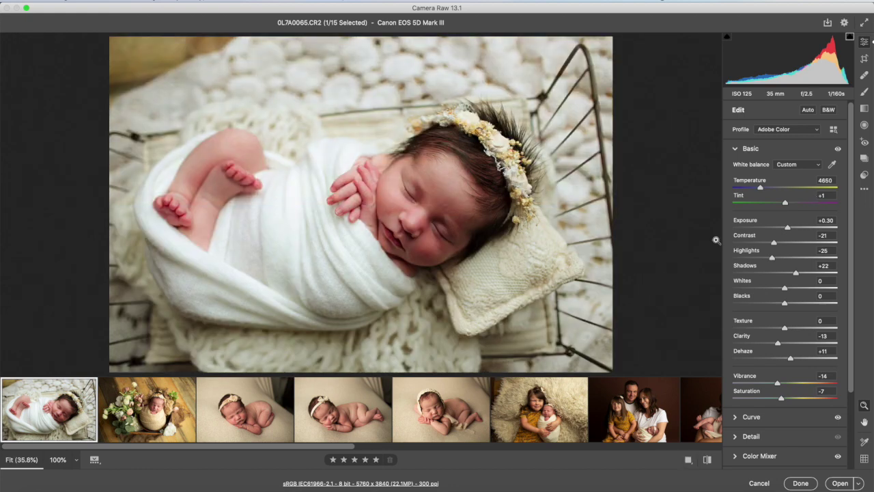
Set the first photo's Exposure to +0.50 and check the edit against the original
drag(789, 229, 790, 231)
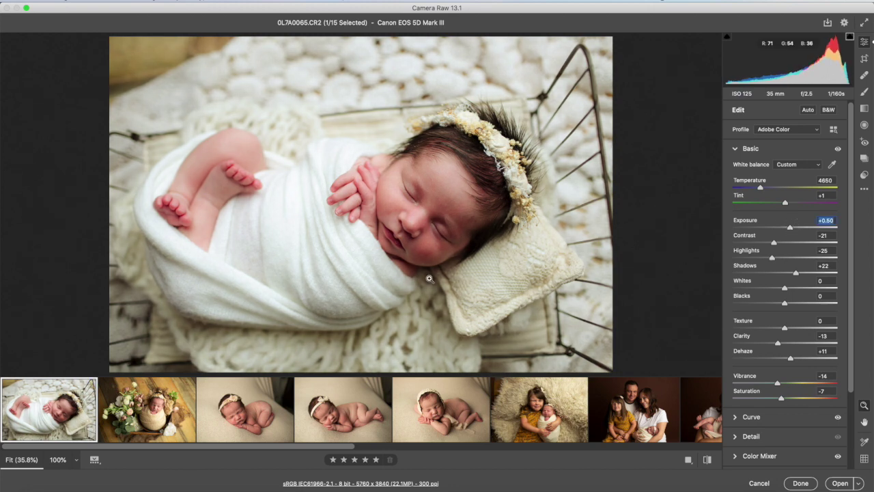
key(q)
key(q)
key(q)
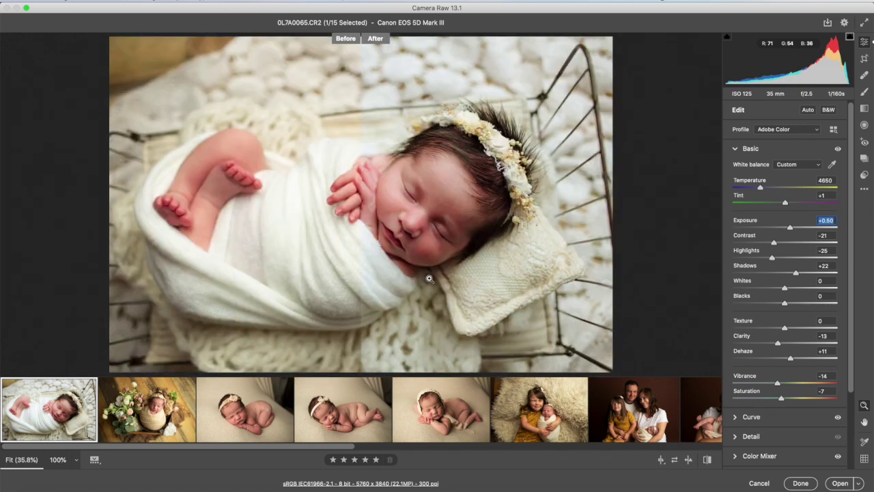
key(q)
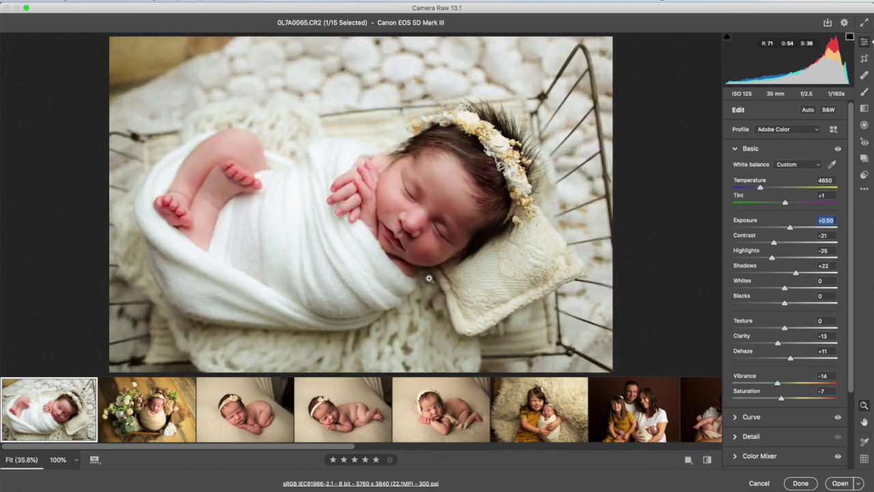
Apply the Adventurous+ preset to the second photo, the wrapped baby beside the flowers, after trying other Characters presets
click(162, 414)
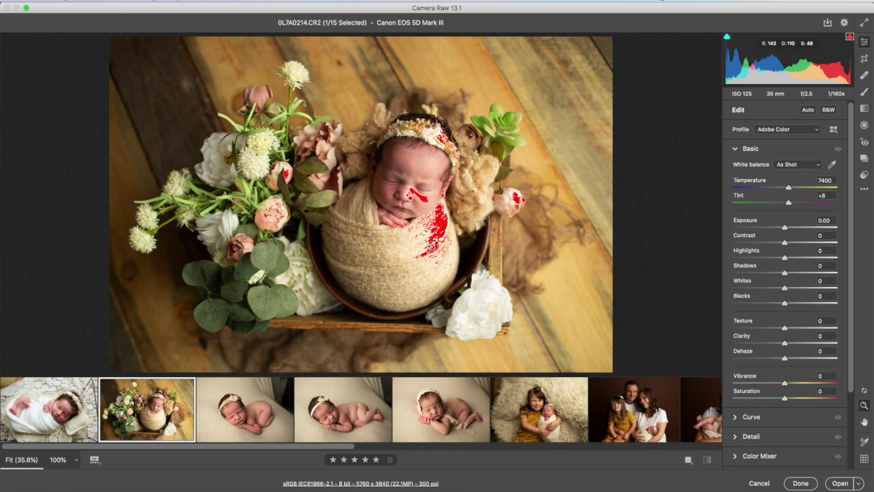
click(864, 176)
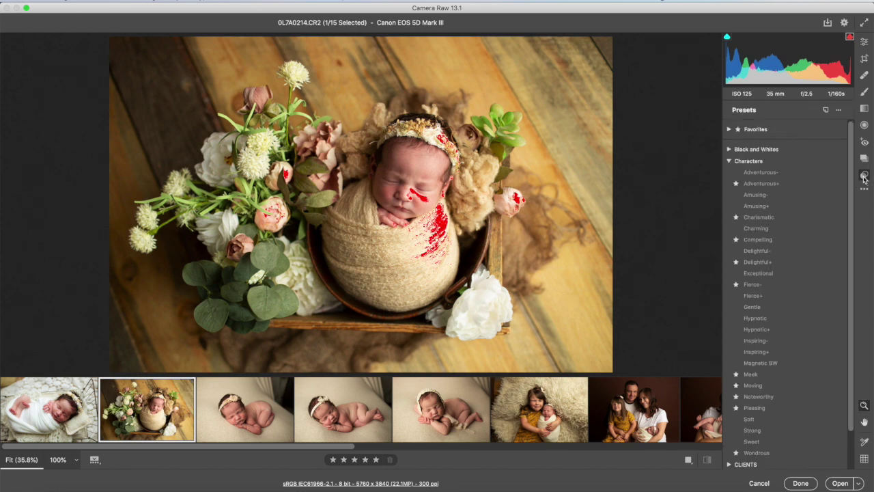
click(806, 183)
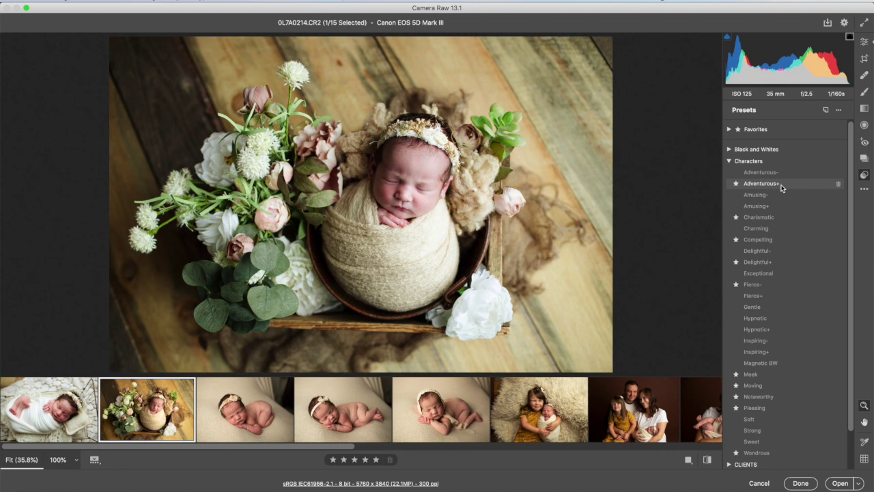
click(764, 219)
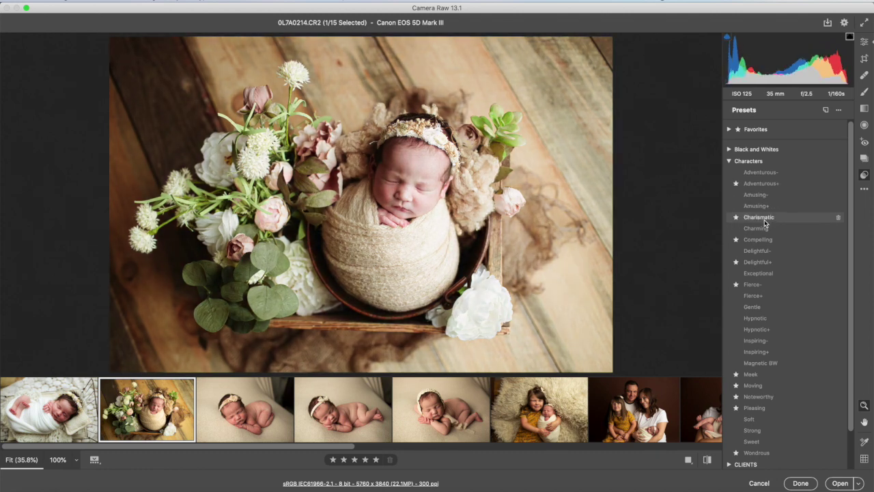
click(759, 241)
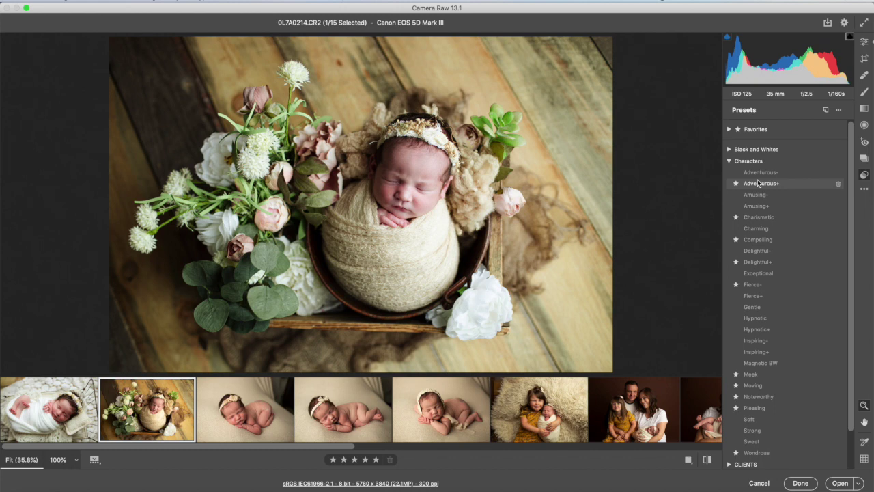
click(759, 182)
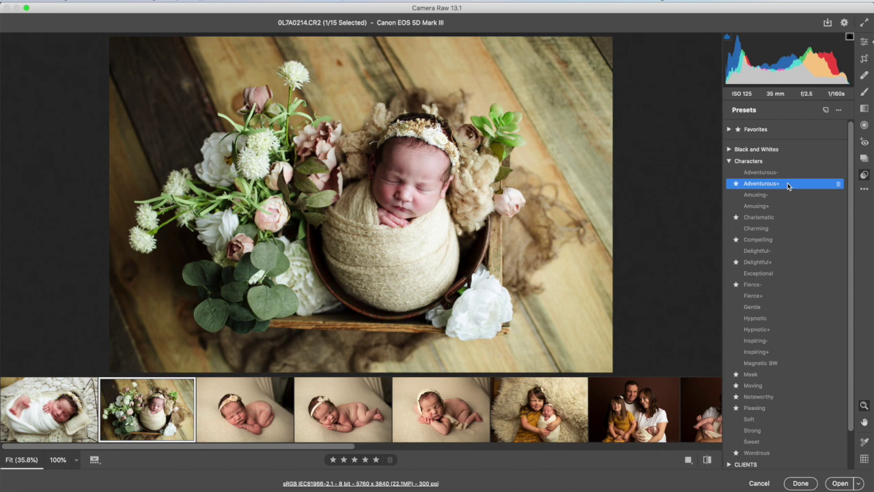
Adjust the flower photo's basic settings to Temperature 5550, Tint +10, Saturation -18, Exposure +0.20 and Dehaze +3
click(865, 43)
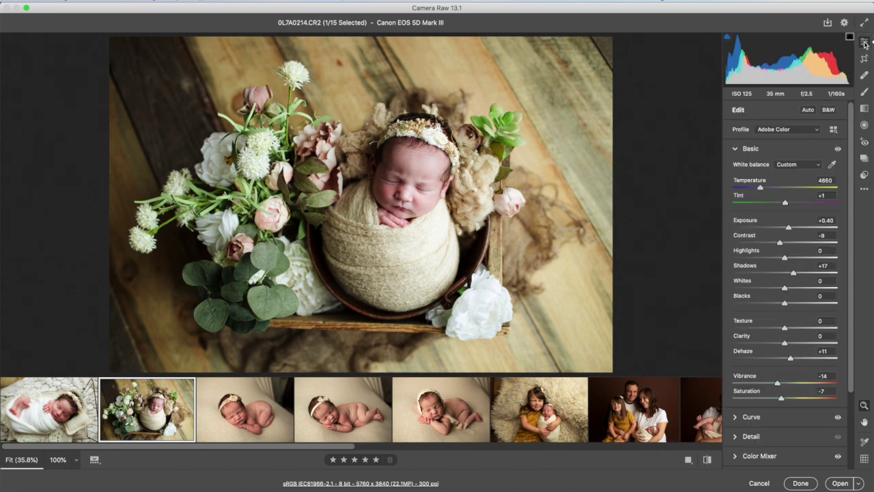
mouse_move(761, 190)
mouse_down()
mouse_move(793, 206)
mouse_move(772, 190)
mouse_up()
drag(782, 401, 776, 399)
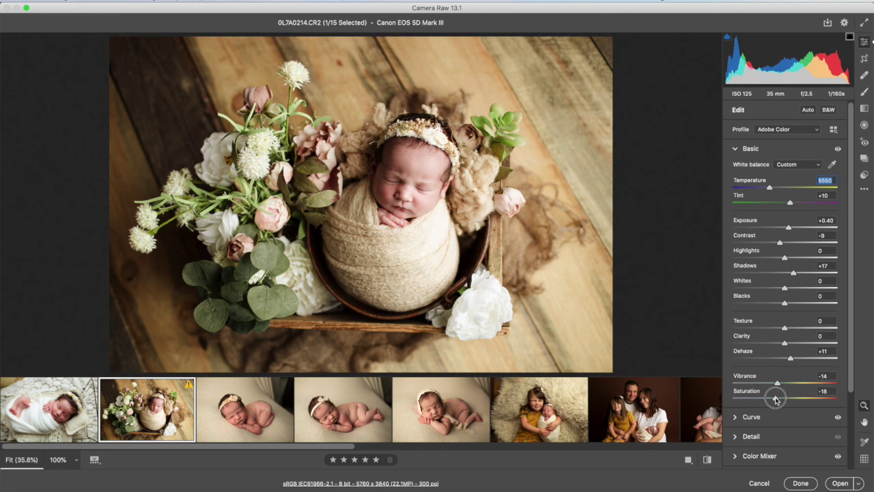
drag(776, 399, 776, 400)
drag(792, 227, 789, 230)
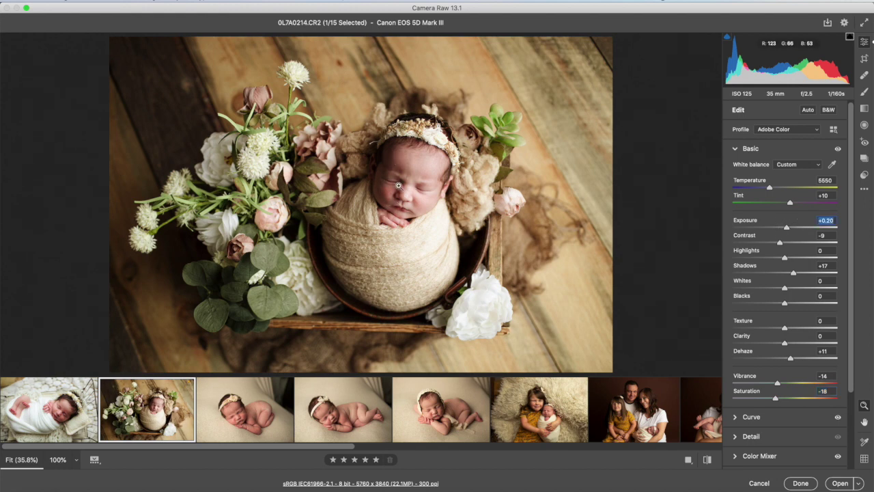
drag(790, 362, 786, 362)
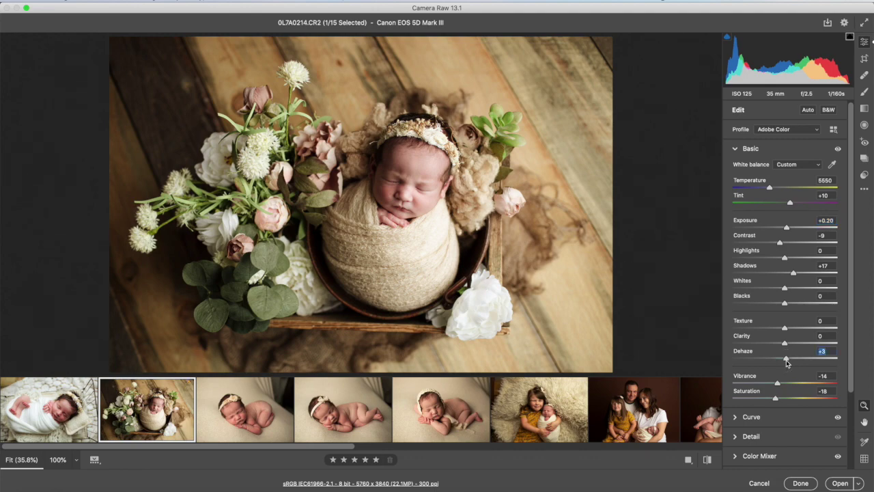
Compare the flower photo before and after, and set its Saturation to -14
key(q)
key(q)
key(q)
key(q)
drag(777, 400, 779, 402)
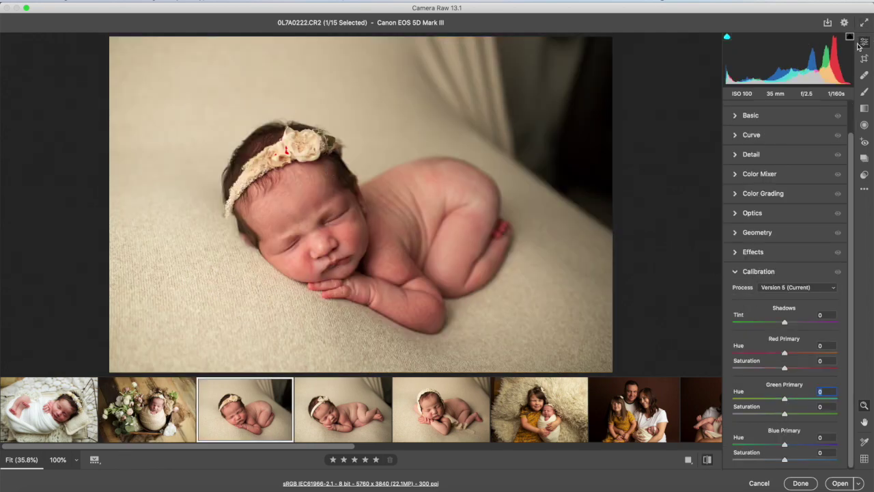
Synchronize the flower photo's edit settings to the third photo using the Default subset
click(169, 429)
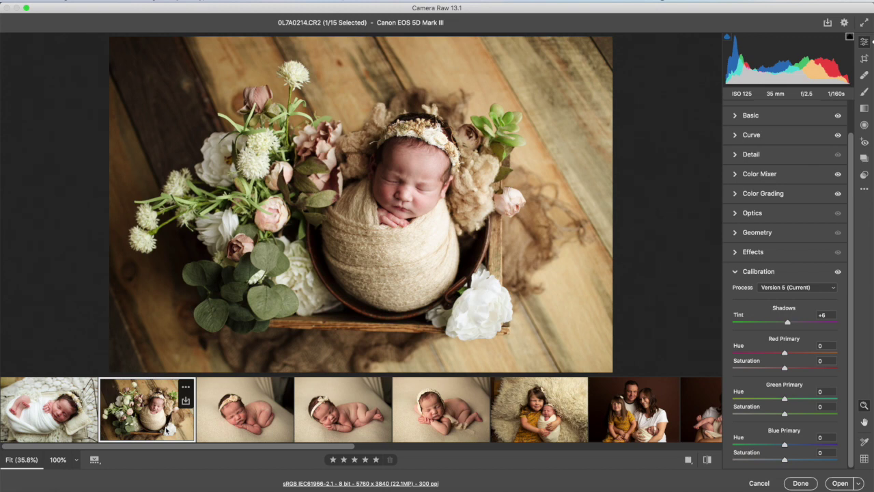
shift+click(222, 425)
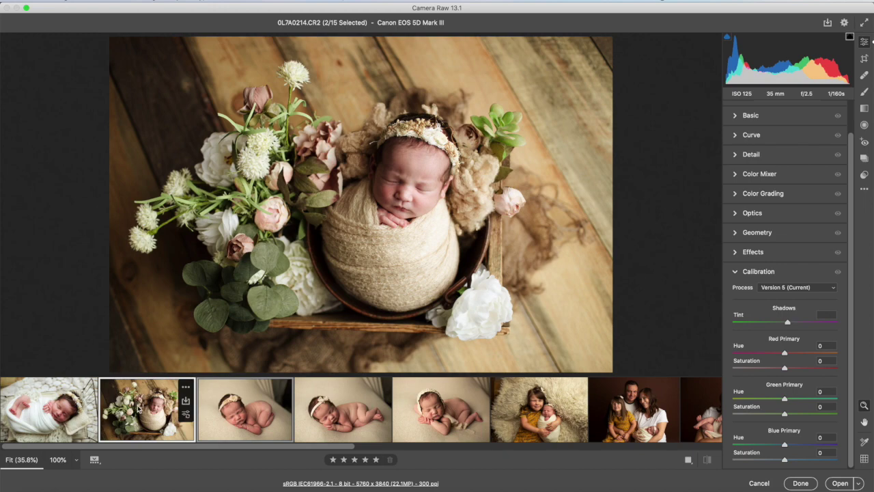
click(187, 414)
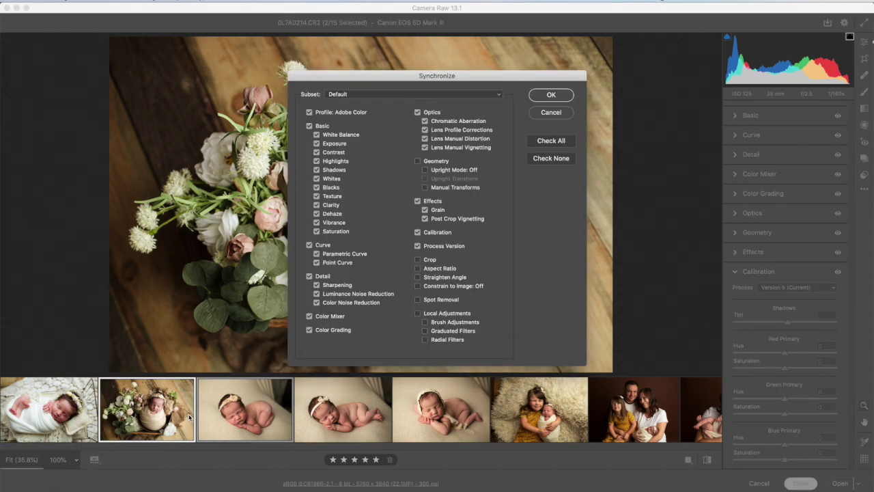
click(551, 95)
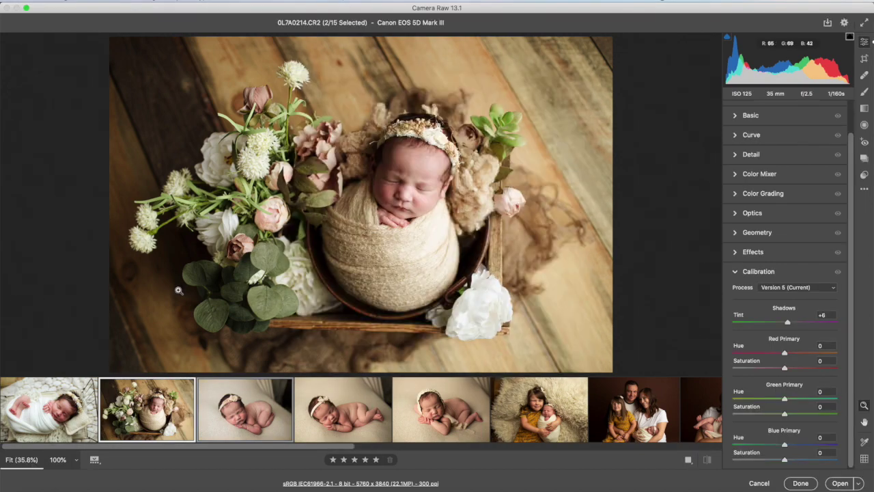
Set the third photo's Temperature to 5950, then inspect it in before and after views and at 100% zoom
click(233, 415)
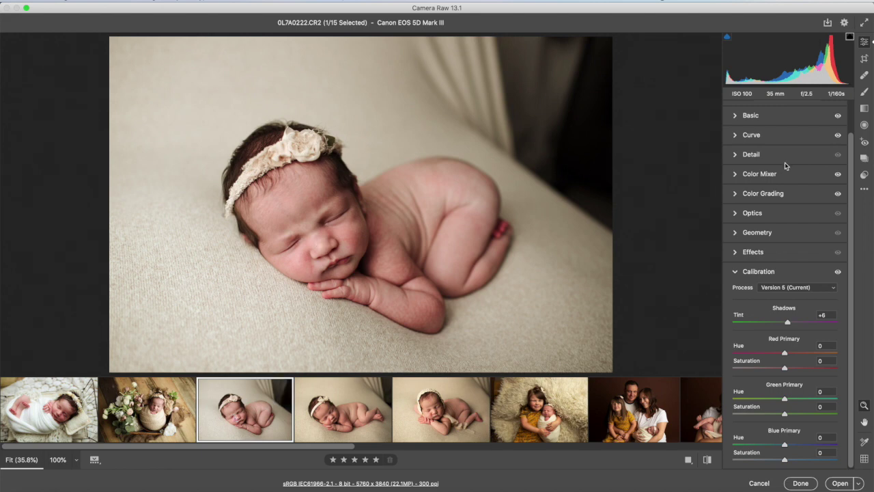
scroll(752, 140, up, 2)
click(736, 149)
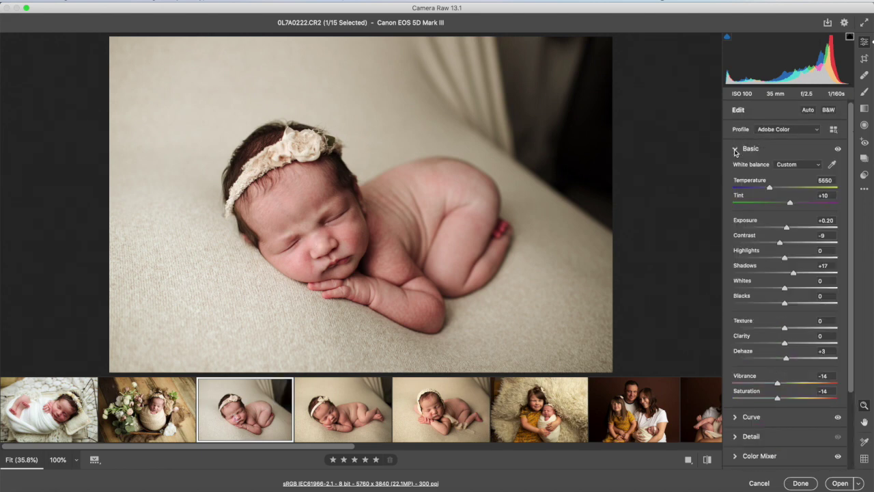
drag(771, 192, 776, 191)
key(q)
key(q)
key(q)
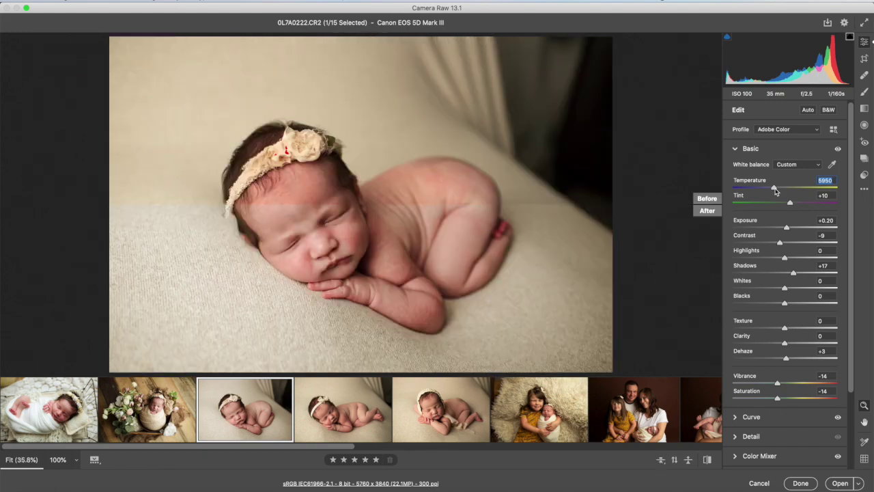
key(q)
click(321, 231)
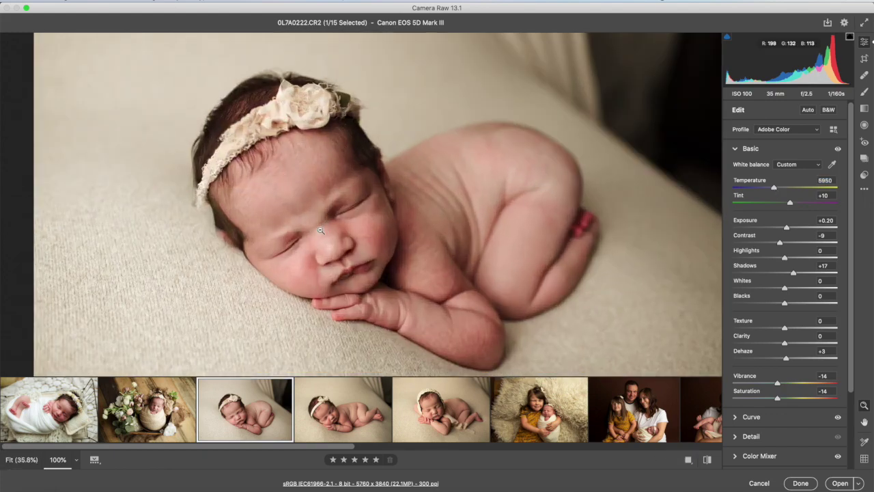
click(321, 230)
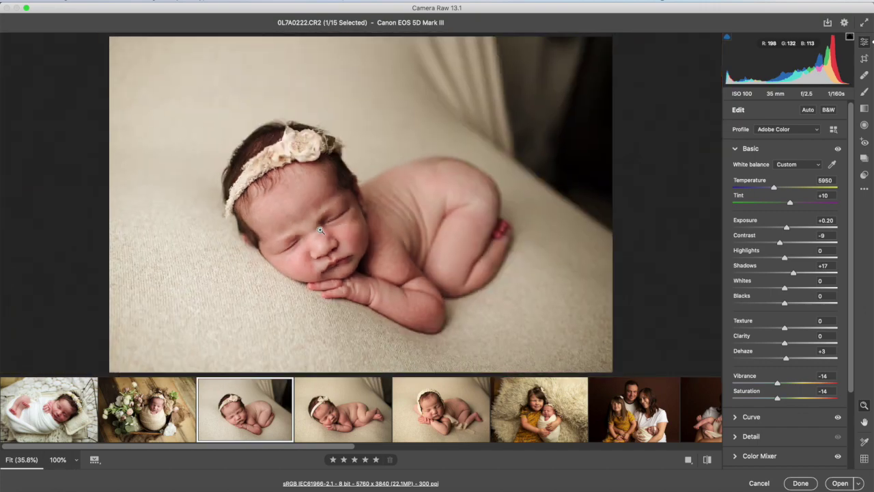
Synchronize the third photo's edit settings to the fourth and fifth photos using the Default subset, and check both results
key(shift)
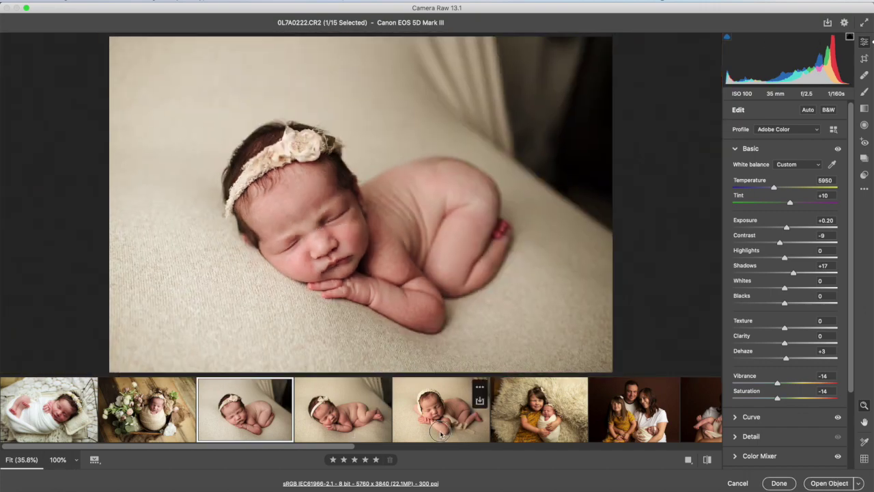
shift+click(441, 435)
key(alt+s)
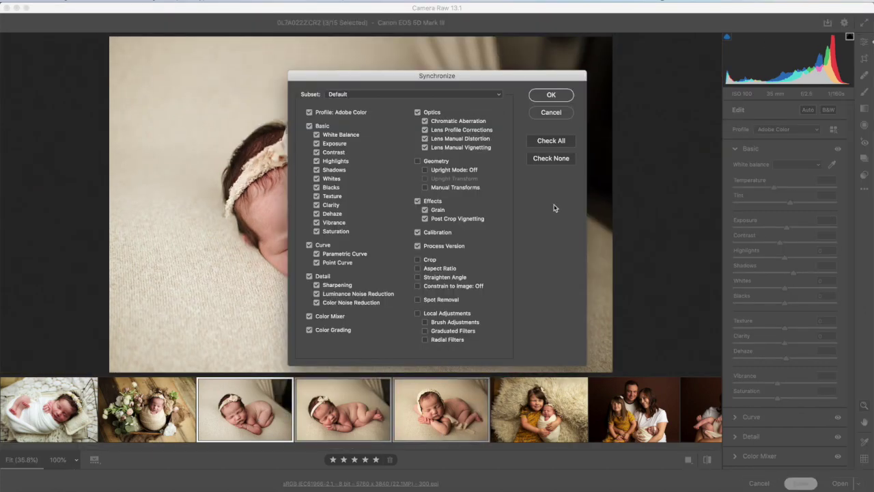
click(552, 95)
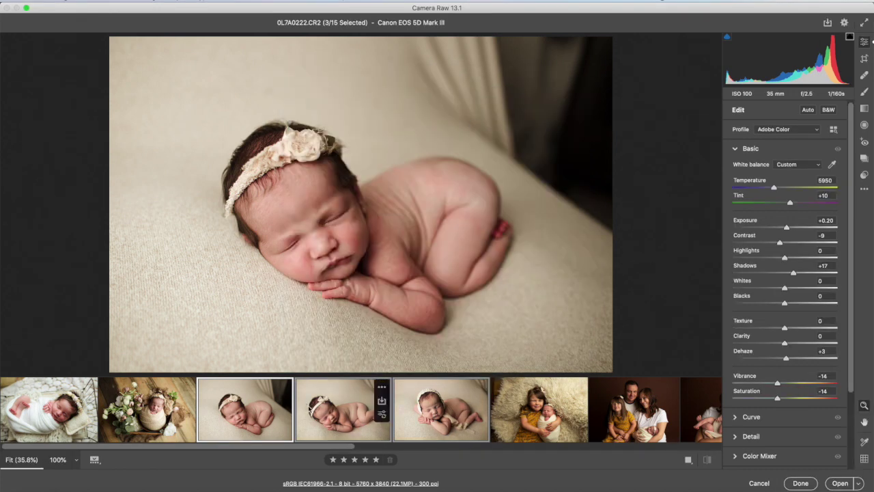
click(336, 429)
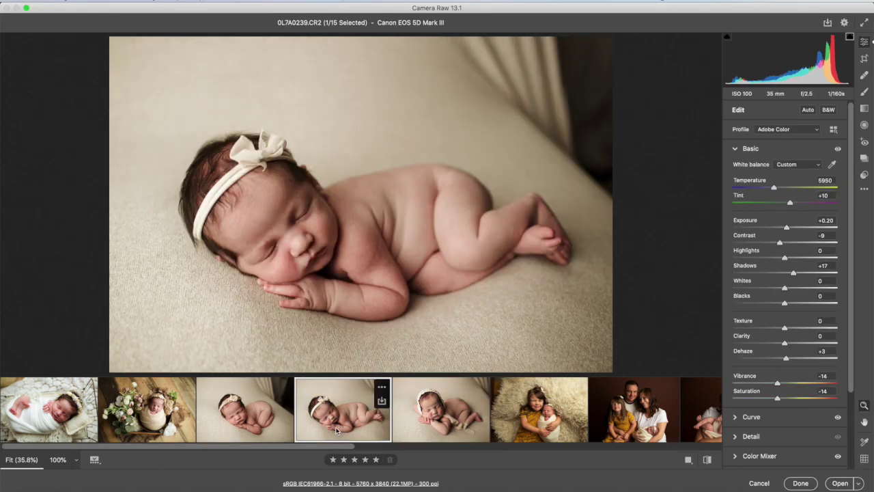
key(Right)
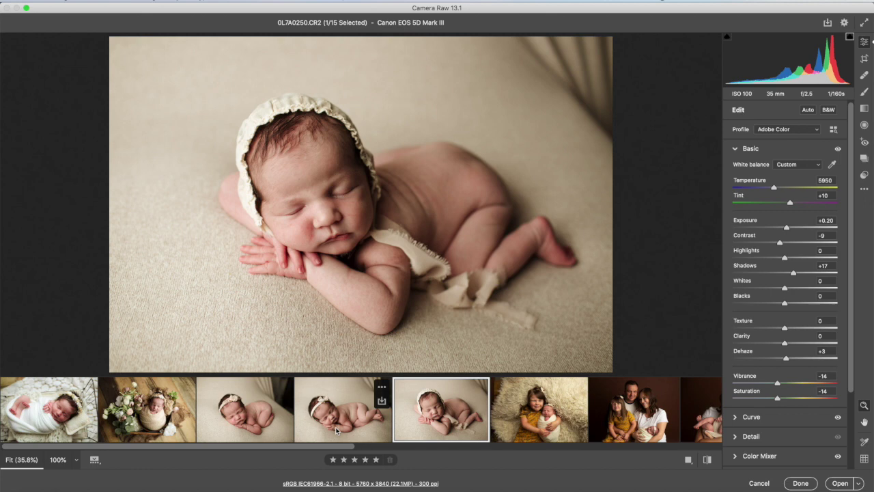
Set the fifth photo's Saturation to -7 and synchronize its settings to the third and fourth photos using the Default subset
drag(775, 398, 782, 400)
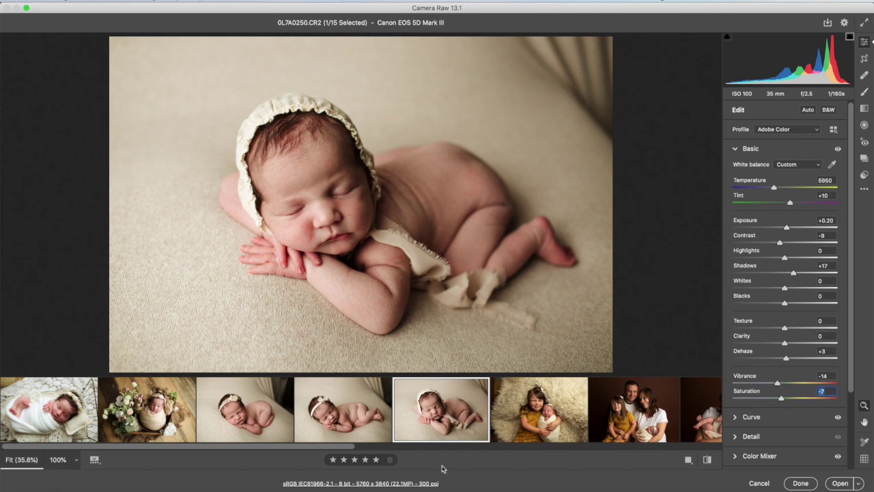
shift+click(265, 432)
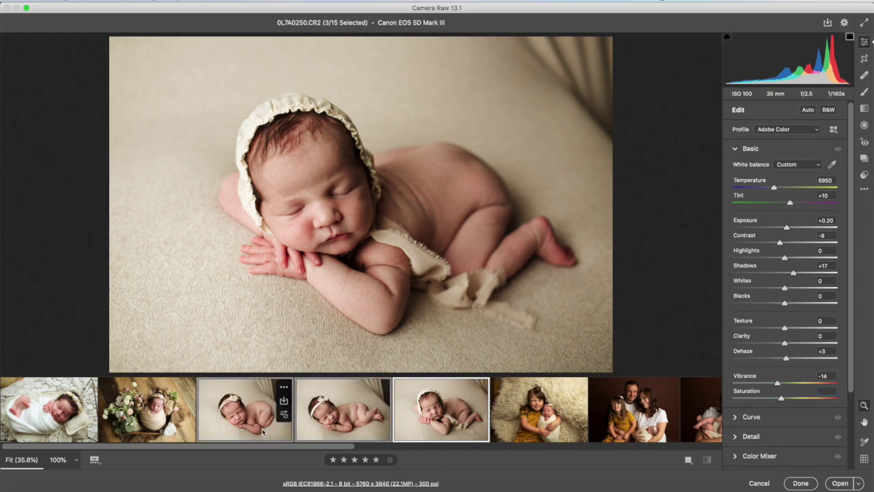
click(480, 414)
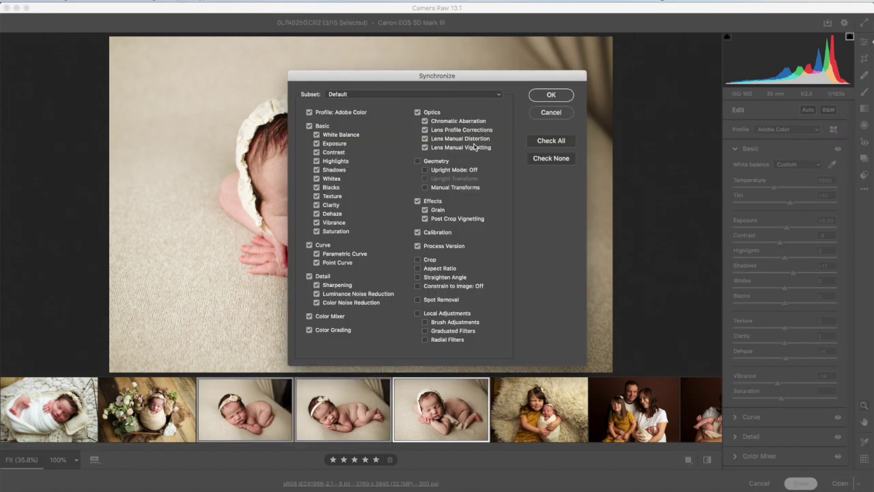
click(554, 97)
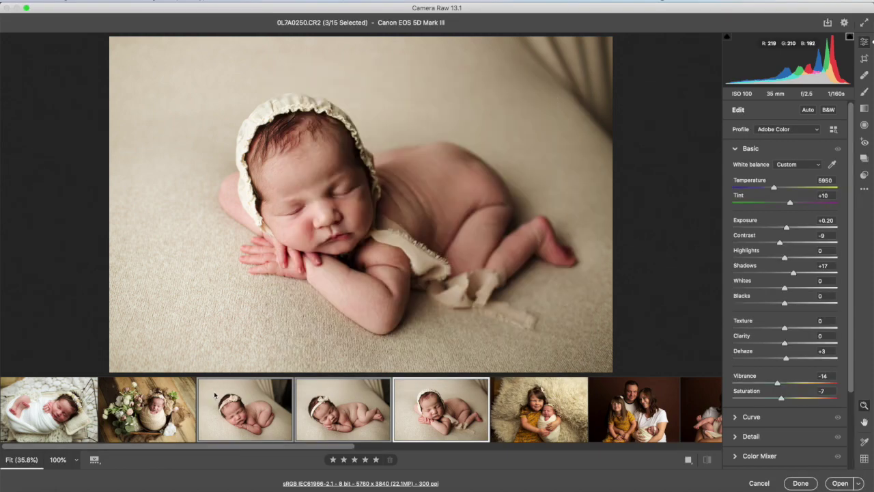
Review the flower photo and the three beige-blanket photos, and set the bonnet photo's Exposure to +0.30
click(149, 407)
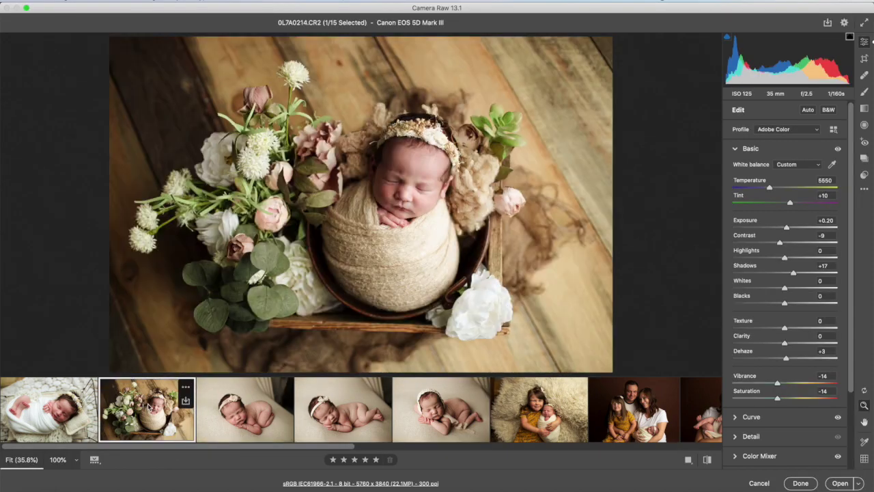
click(228, 416)
click(330, 420)
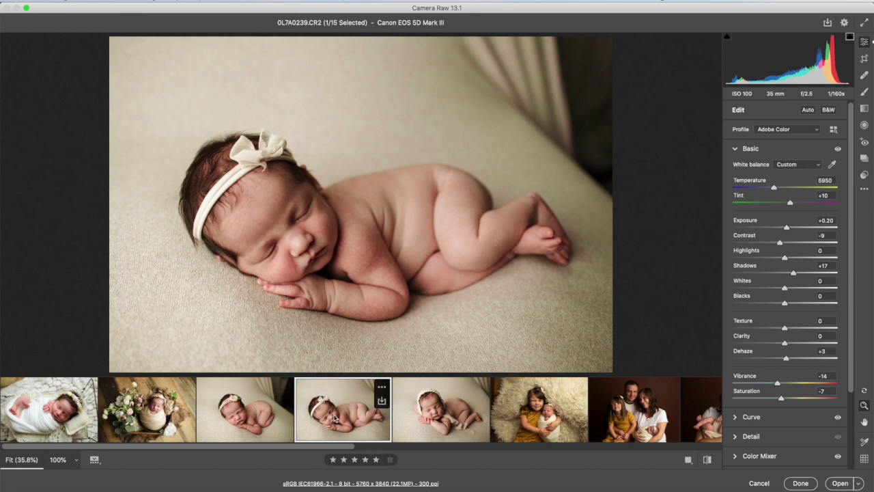
click(423, 418)
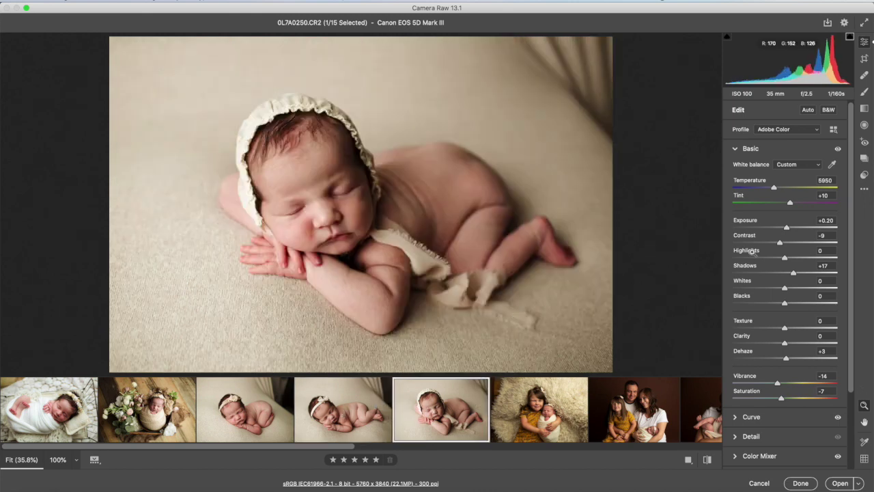
drag(786, 228, 788, 228)
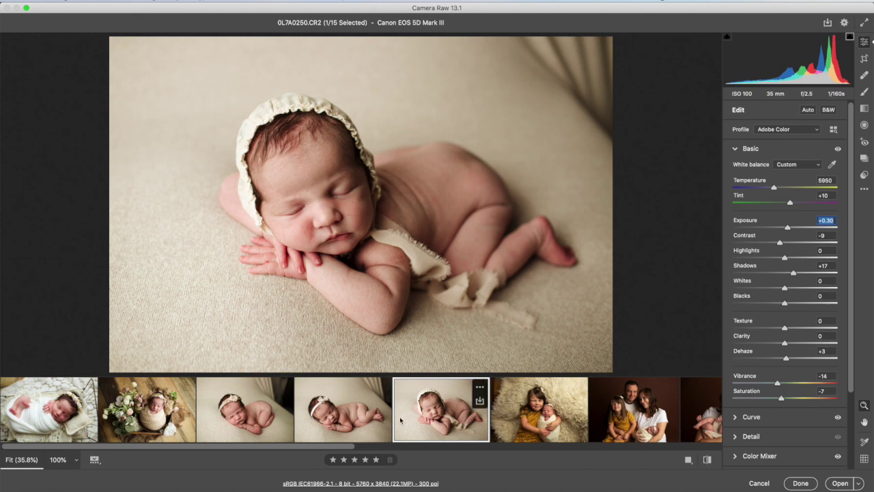
Place a radial filter with reset selective edits across the baby's forehead and eyes in the bow headband photo
click(367, 429)
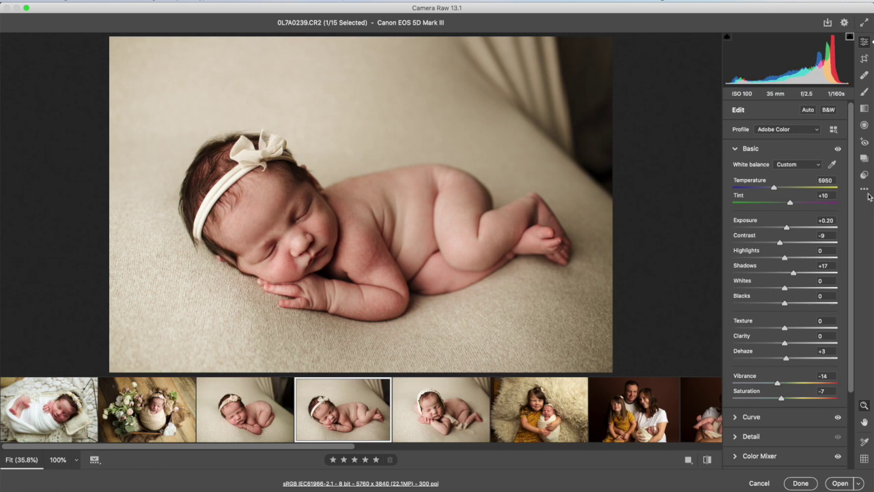
click(865, 126)
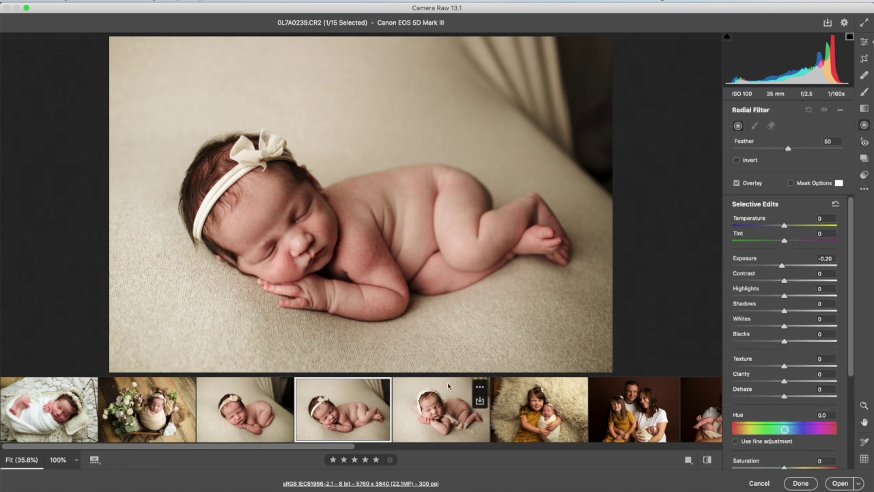
click(835, 203)
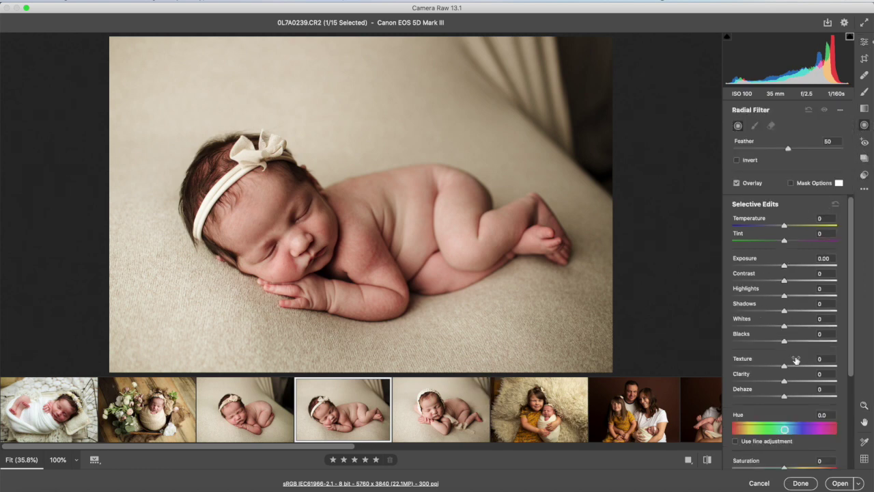
mouse_move(249, 231)
mouse_down()
mouse_move(276, 247)
mouse_move(306, 236)
mouse_up()
drag(309, 183, 304, 170)
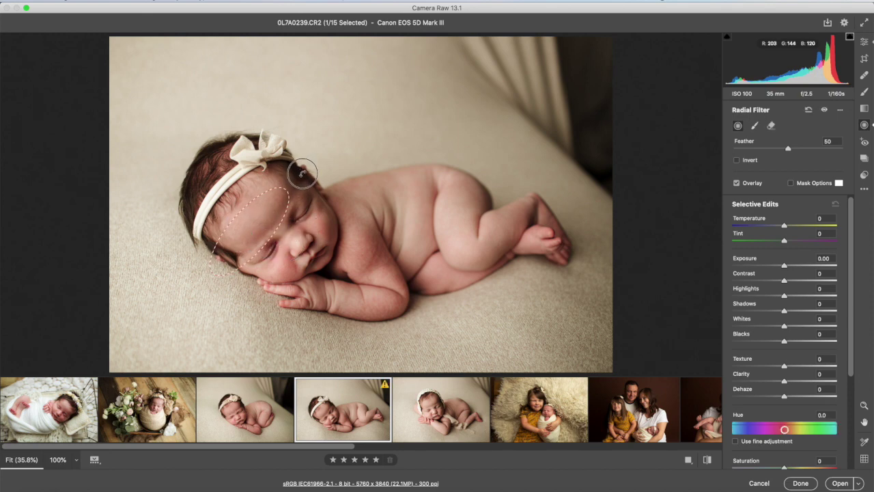
drag(251, 220, 303, 182)
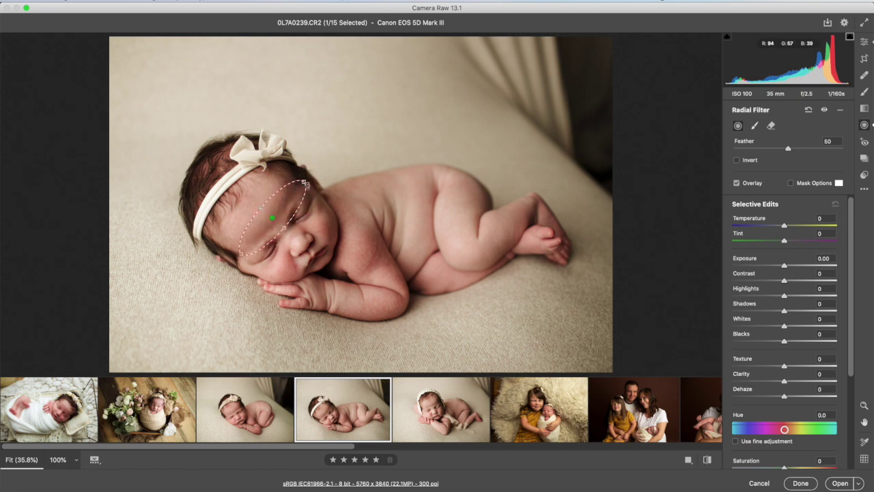
Set the radial filter's Exposure to +0.45 and Shadows to +25, and return to the general edit settings
drag(785, 267, 790, 267)
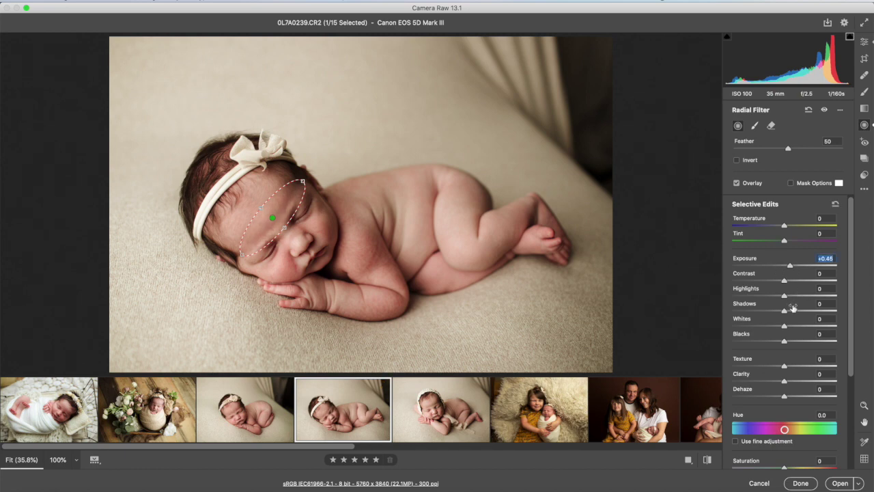
drag(786, 311, 799, 311)
click(865, 43)
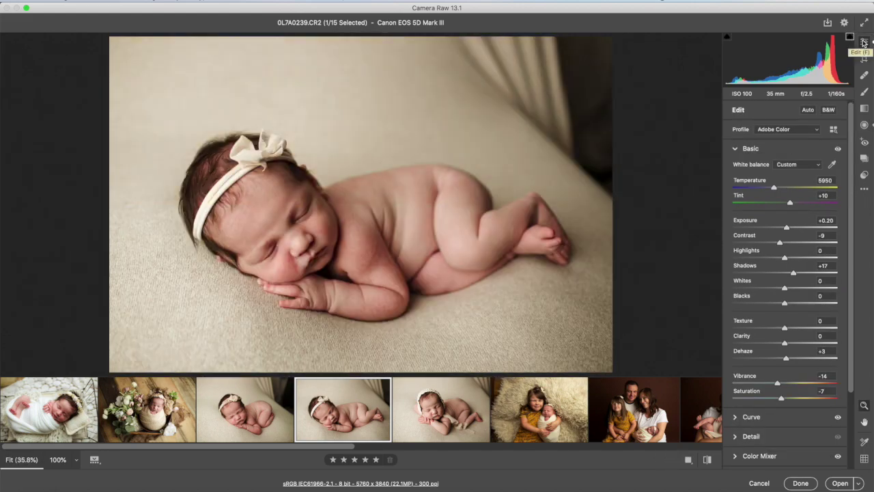
Apply the Adventurous+ preset from the Characters group to the photo of the girl hugging the newborn
click(422, 441)
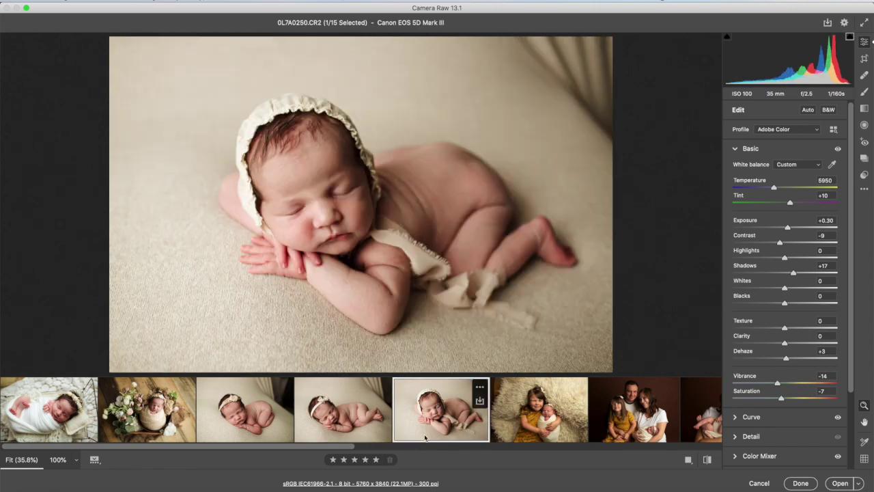
click(521, 420)
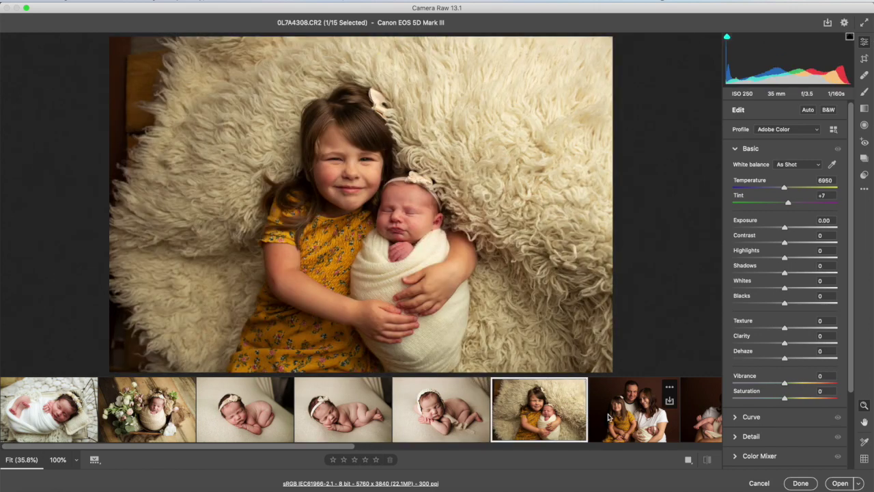
scroll(591, 421, right, 3)
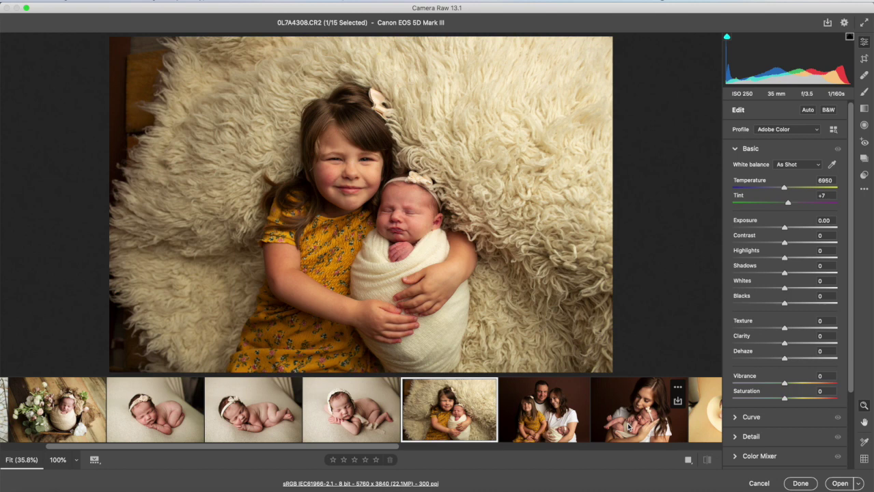
scroll(607, 423, right, 2)
scroll(658, 417, right, 2)
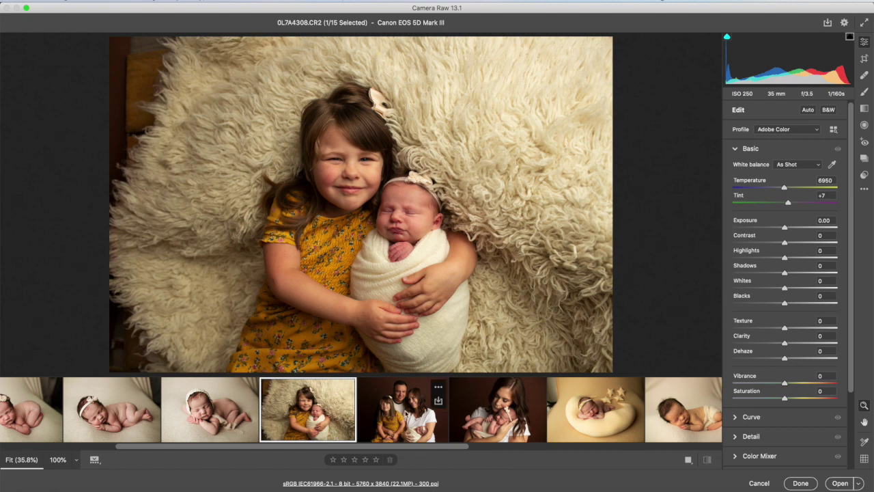
click(864, 175)
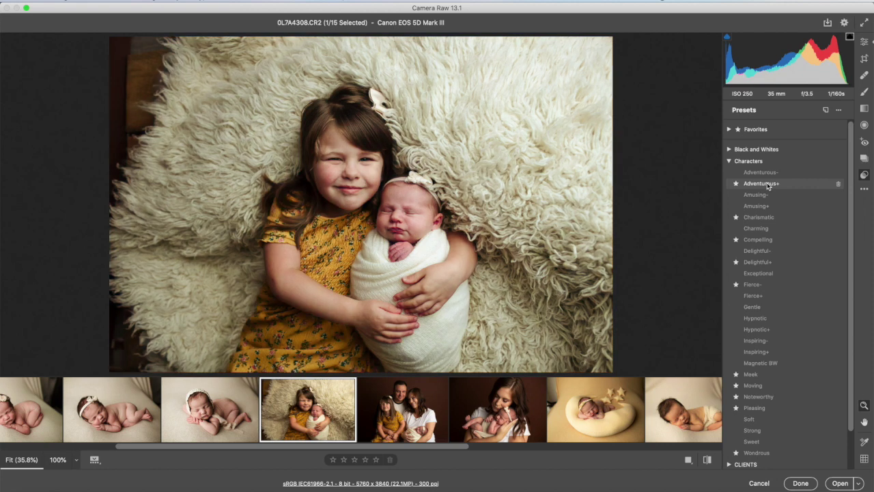
click(767, 185)
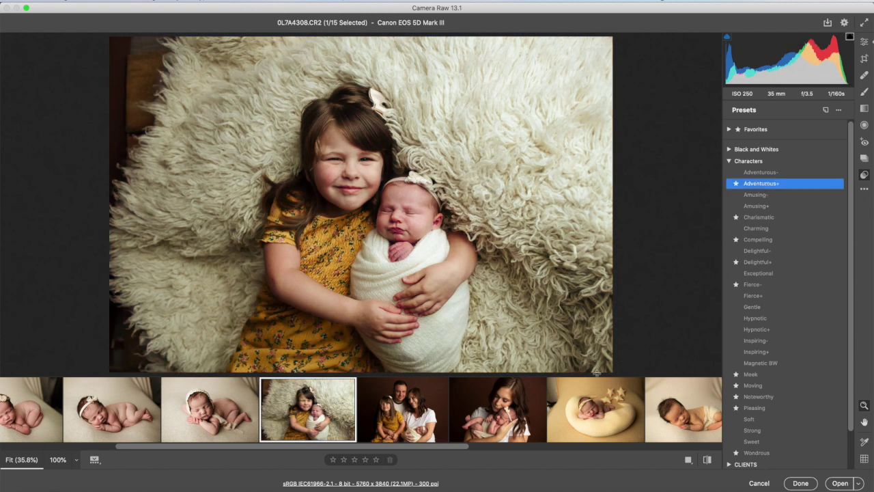
Set the sibling photo's Calibration Shadows Tint to +21 and reopen its basic adjustments
click(864, 41)
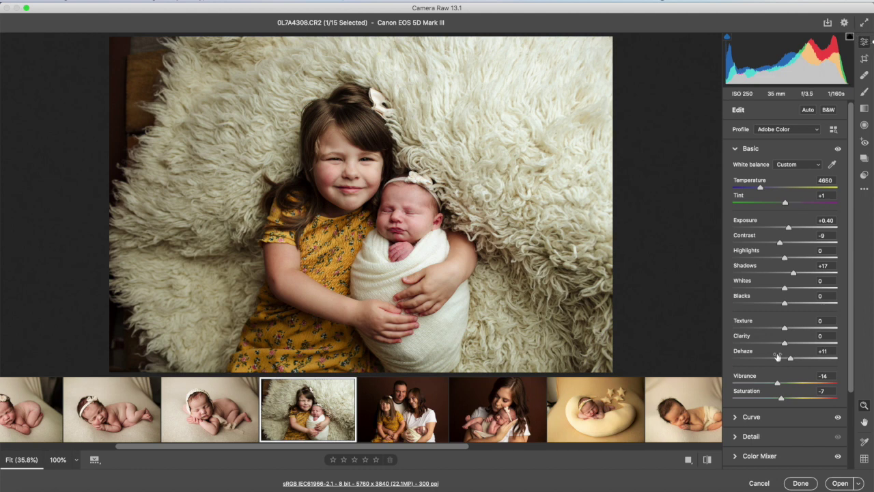
scroll(777, 356, down, 3)
click(737, 462)
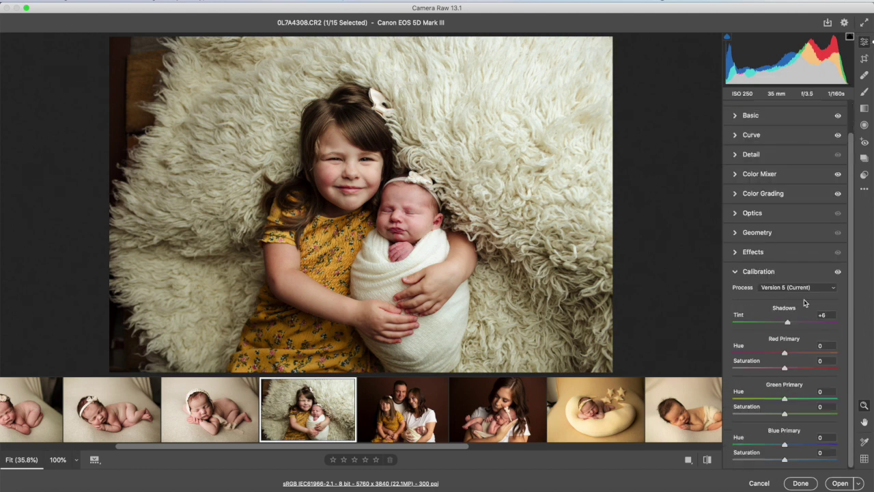
drag(788, 322, 795, 328)
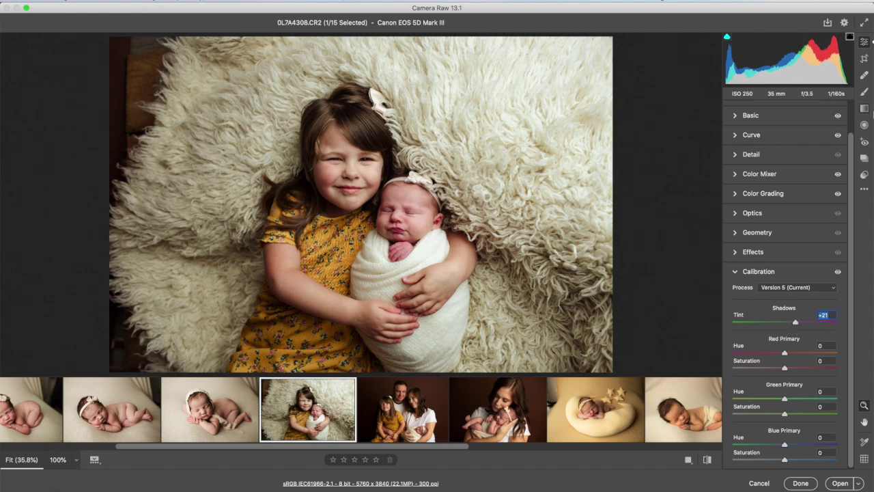
click(738, 115)
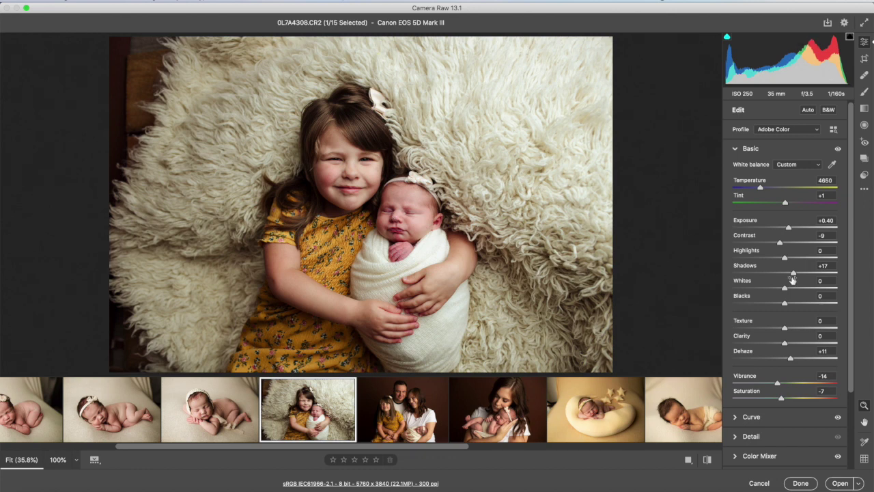
Reset the adjustment brush, set it to Temperature +4, Tint -7 and Exposure +0.25, and paint over the newborn's face
click(865, 92)
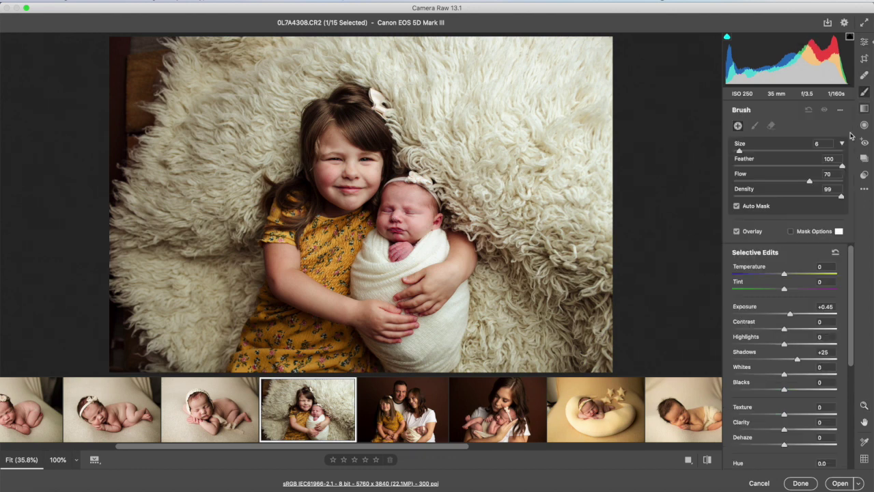
click(836, 252)
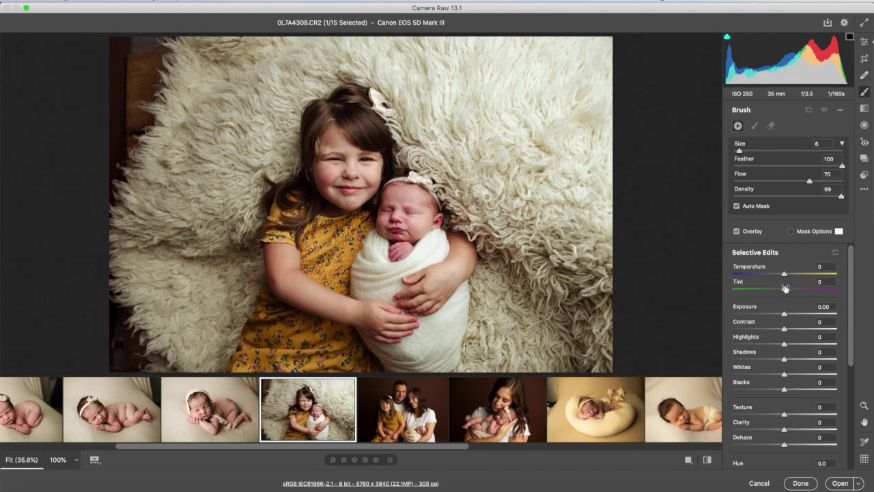
mouse_move(785, 289)
mouse_down()
mouse_move(783, 273)
mouse_move(788, 277)
mouse_up()
drag(784, 313, 787, 314)
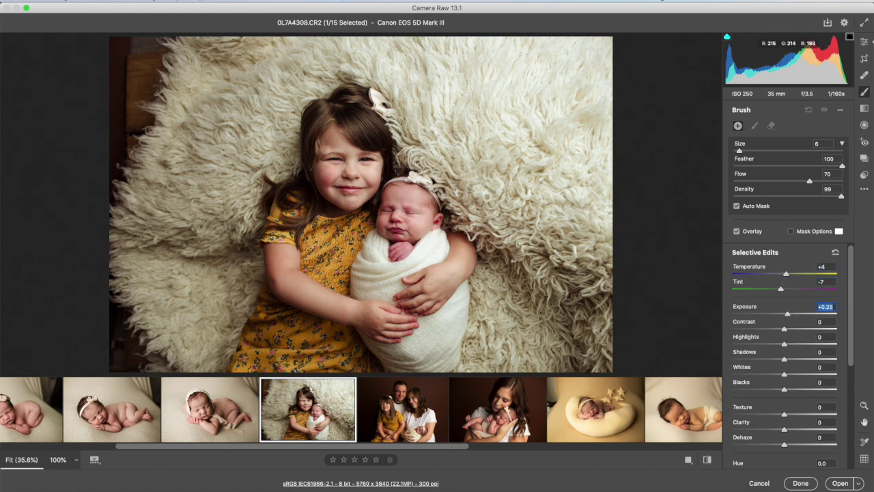
mouse_move(416, 213)
mouse_down()
mouse_move(395, 219)
mouse_move(400, 248)
mouse_move(395, 237)
mouse_move(411, 195)
mouse_move(400, 241)
mouse_move(414, 200)
mouse_move(392, 224)
mouse_move(401, 246)
mouse_move(389, 209)
mouse_move(419, 194)
mouse_move(391, 239)
mouse_move(426, 218)
mouse_up()
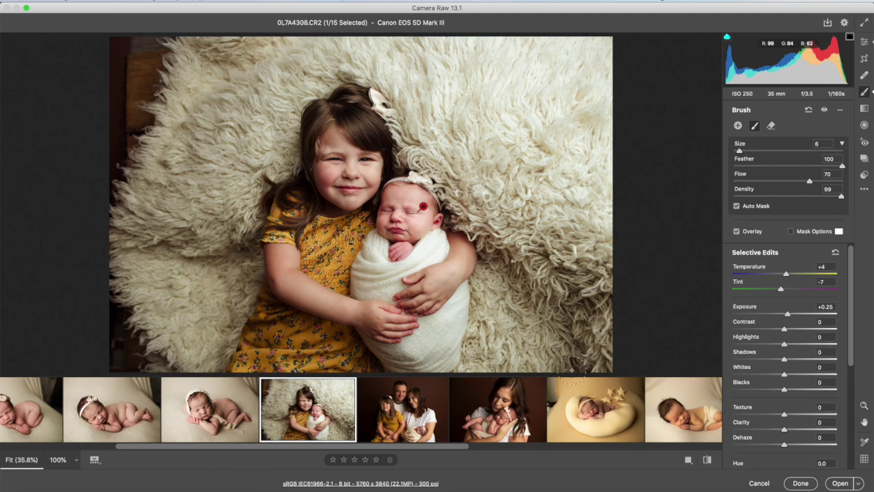
Compare the sibling photo in the before and after views
key(q)
key(q)
key(q)
key(q)
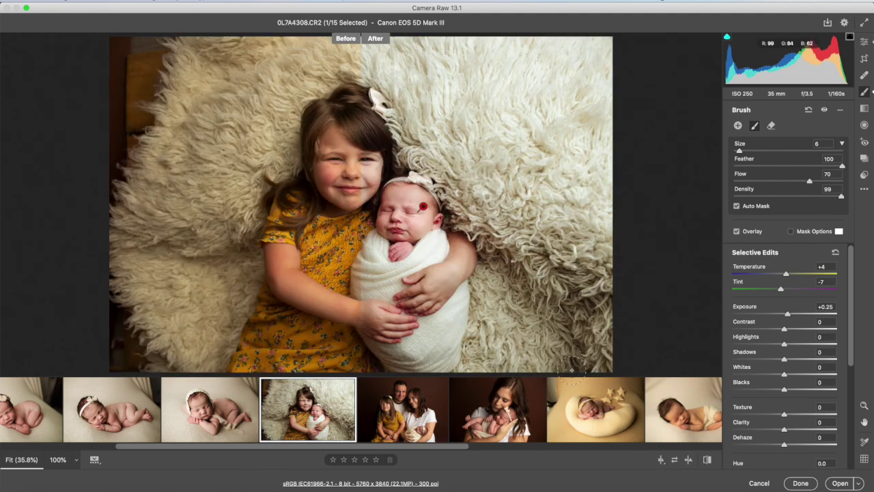
Apply the Adventurous+ preset from the Characters group to the family portrait with both parents
key(q)
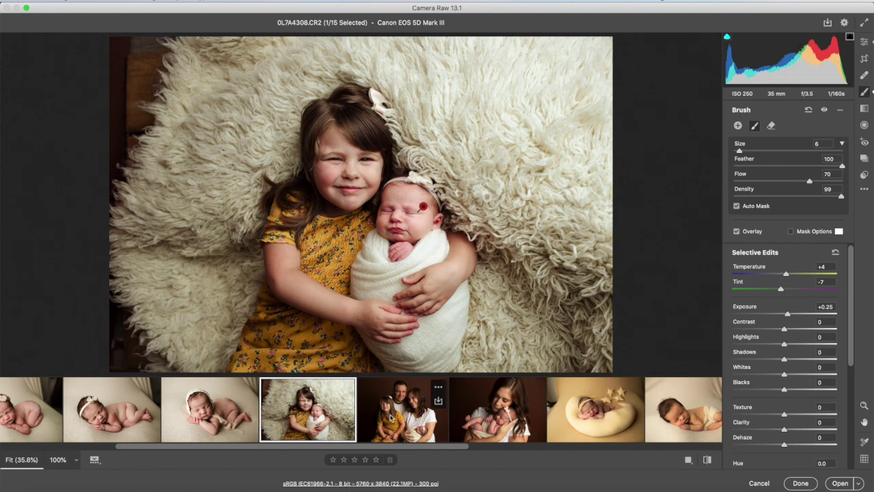
click(392, 420)
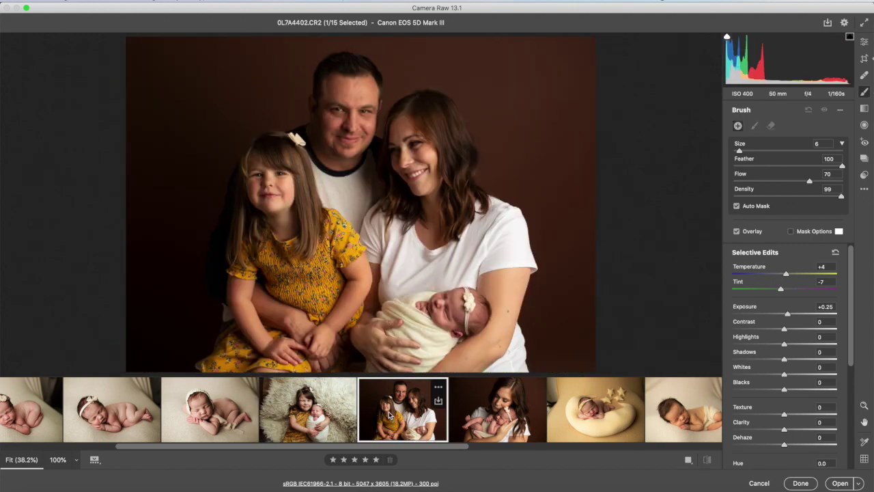
key(shift+p)
scroll(410, 417, right, 3)
click(478, 431)
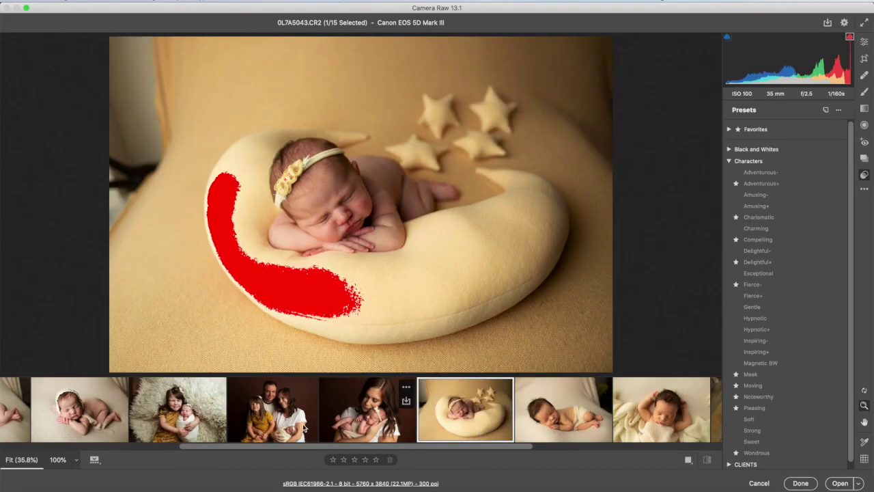
click(304, 429)
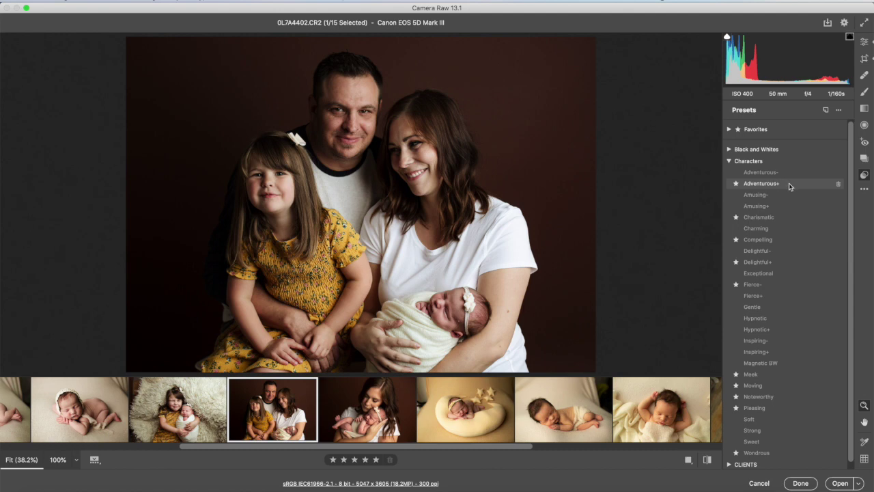
click(791, 184)
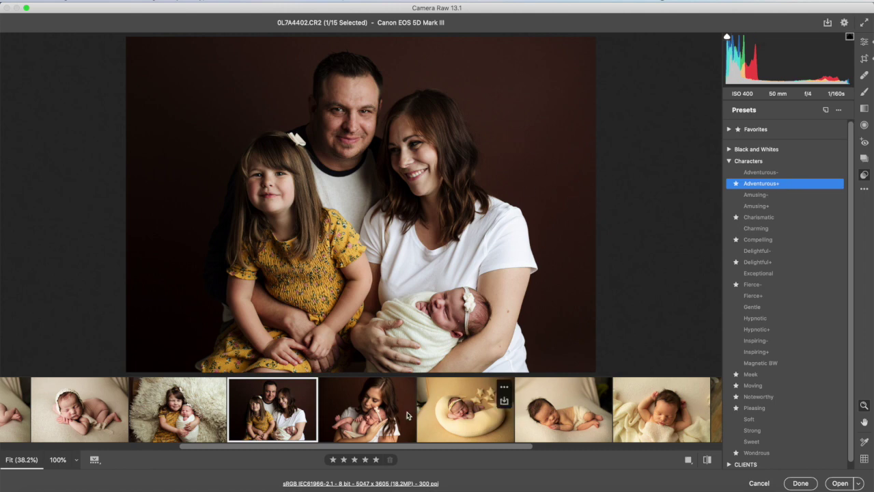
Set the family portrait's Temperature to 5350 and Tint to +16, and toggle back to its default settings
click(386, 418)
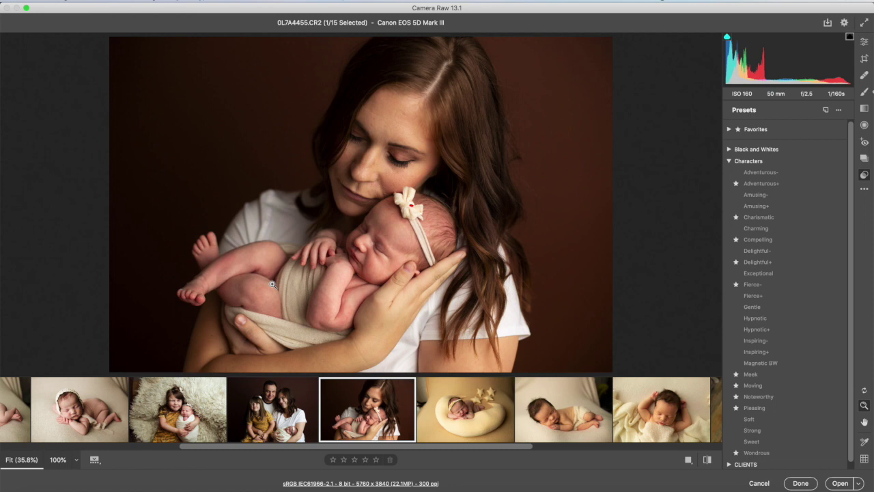
click(271, 406)
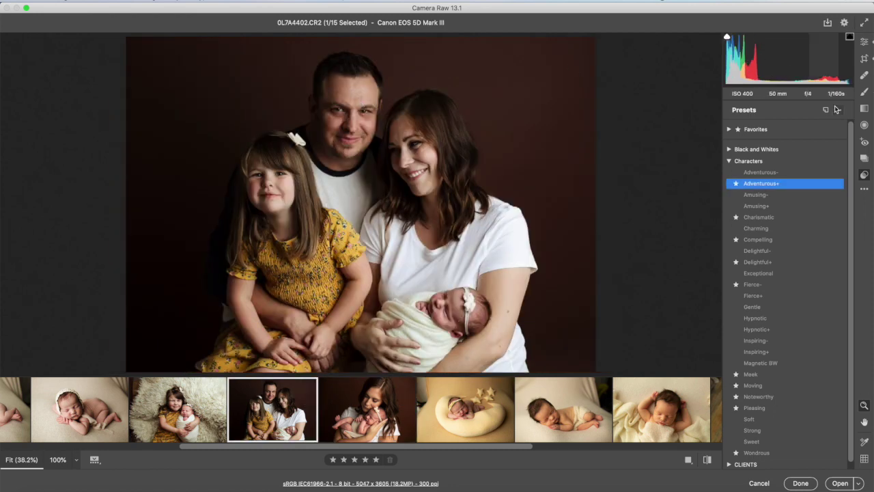
click(865, 41)
drag(760, 187, 795, 205)
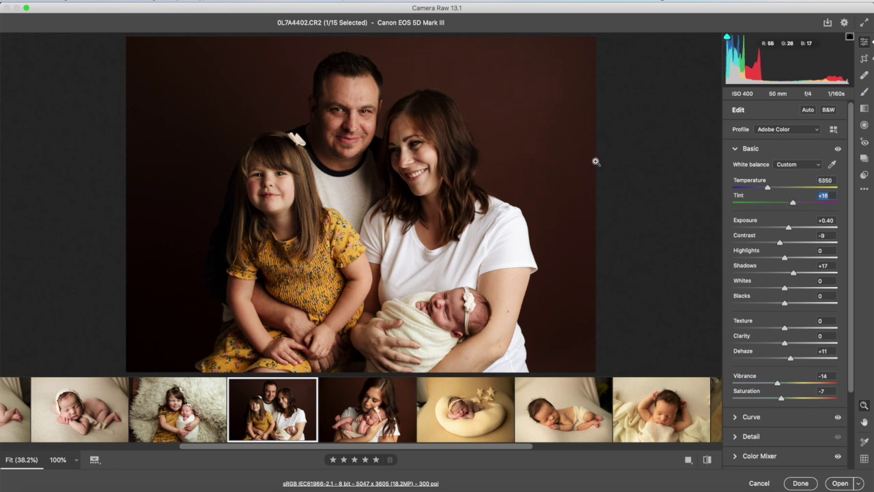
click(708, 461)
Apply the Strong preset from the Characters group to the family portrait, and set Temperature to 5200 and Exposure to +0.30
click(864, 176)
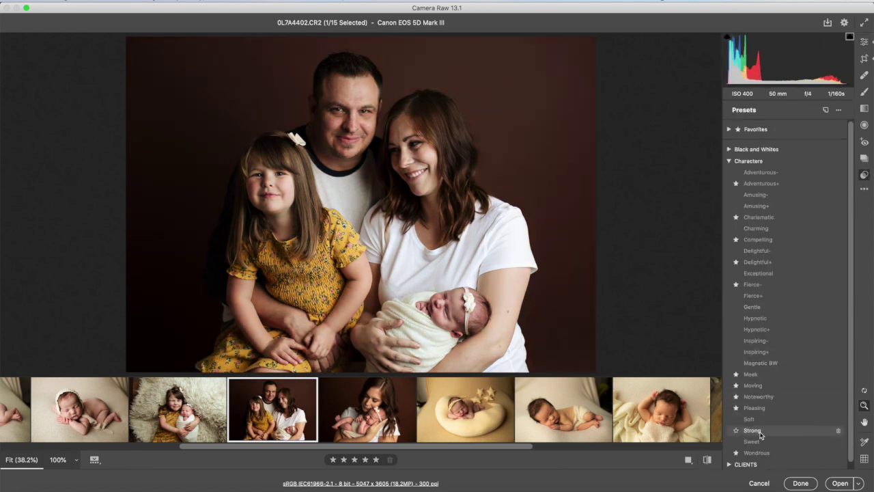
click(755, 430)
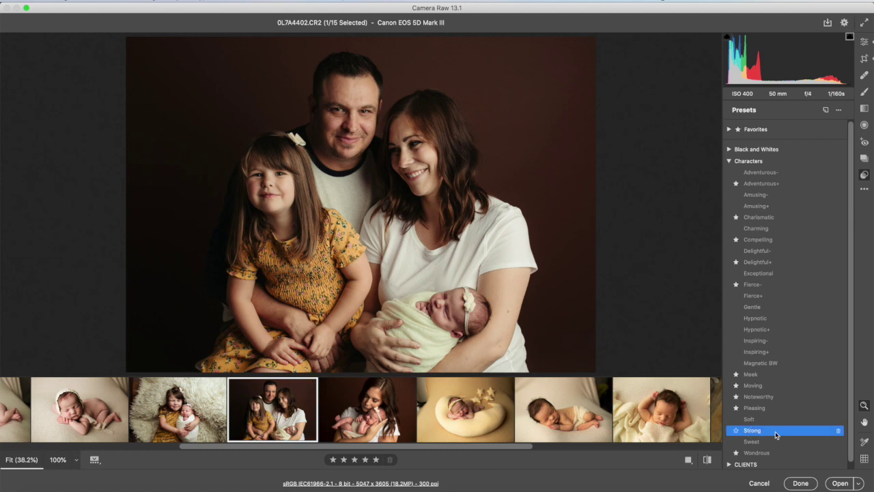
click(864, 39)
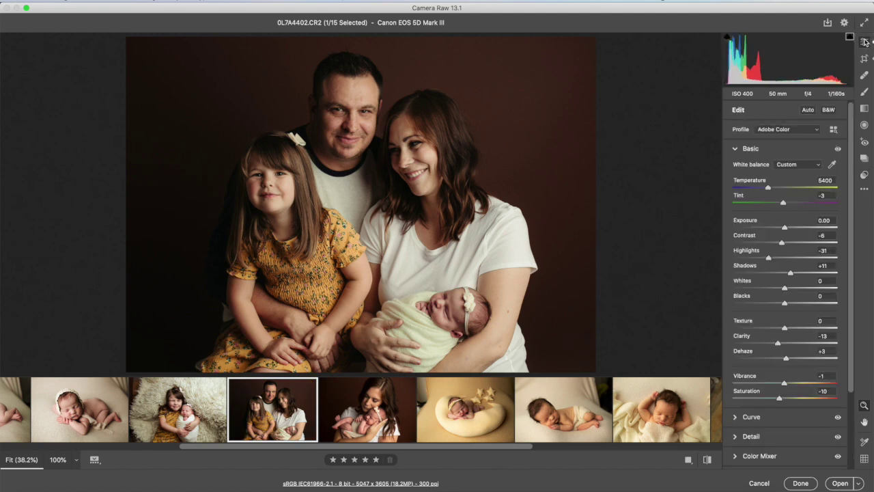
drag(771, 189, 768, 189)
drag(785, 226, 788, 228)
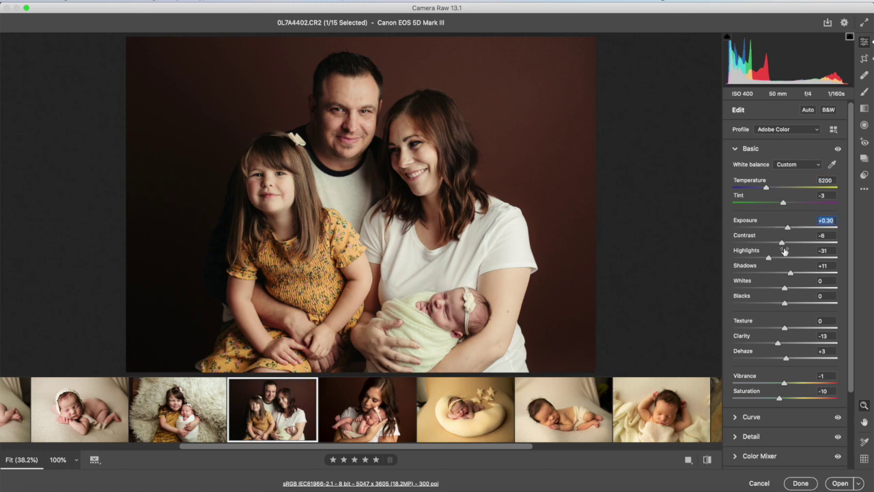
Set the family portrait's Color Mixer saturation to -16 for Yellows and -8 for Oranges
scroll(757, 432, down, 3)
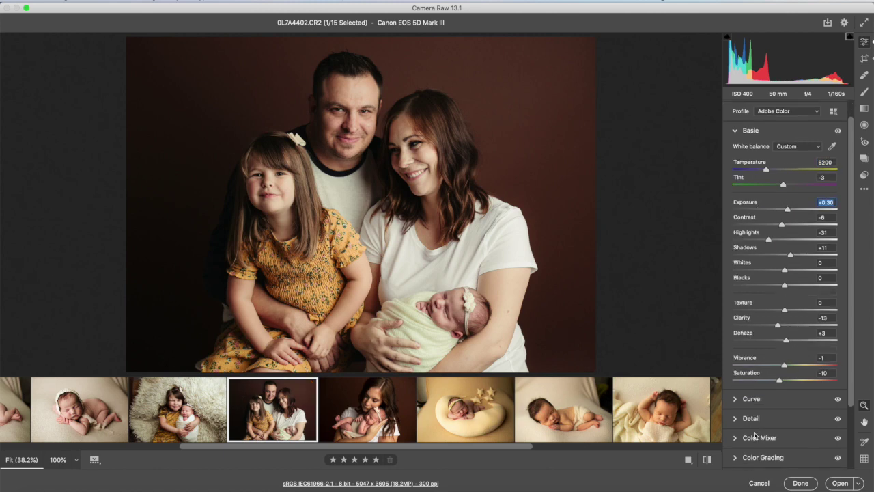
click(735, 408)
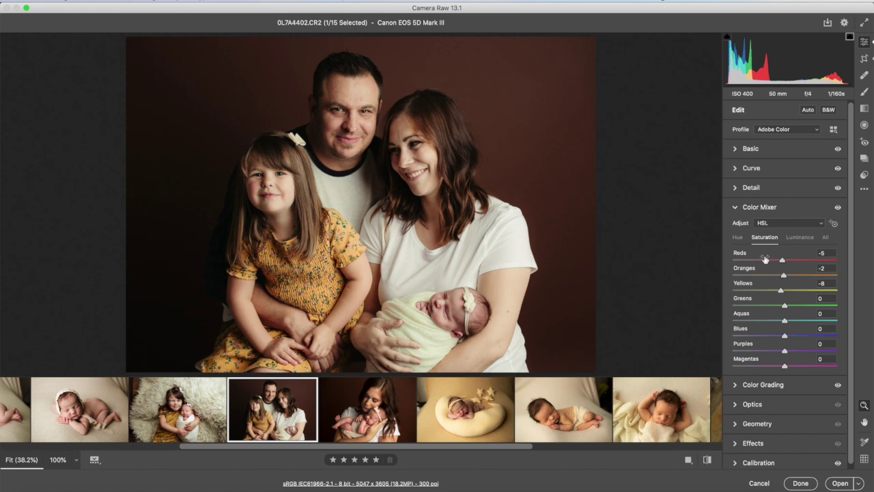
drag(781, 289, 782, 278)
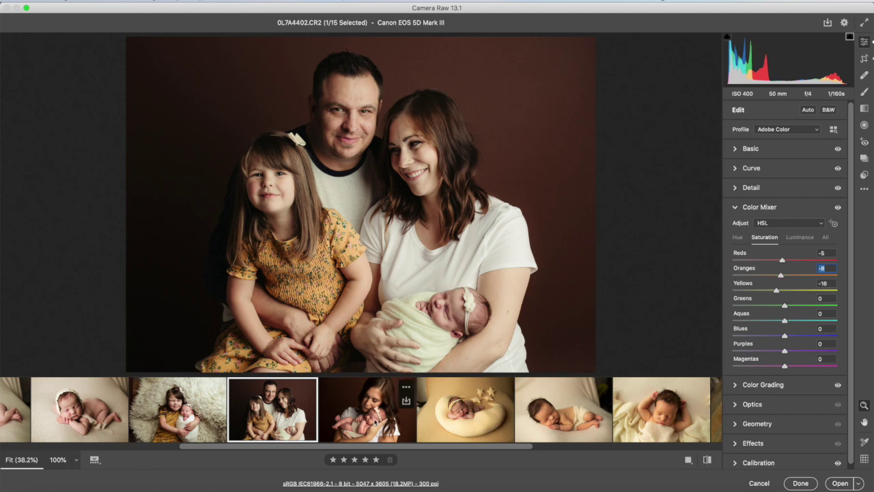
Compare the family portrait in the before and after views and return to the single view
key(q)
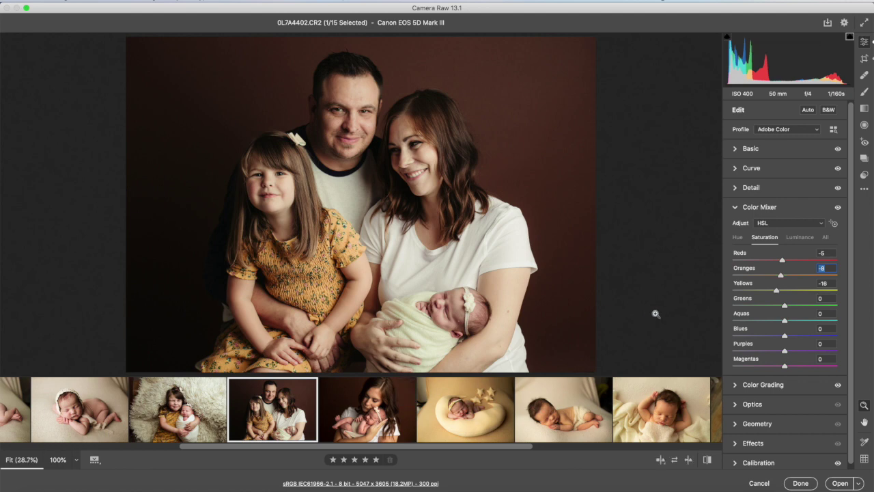
key(q)
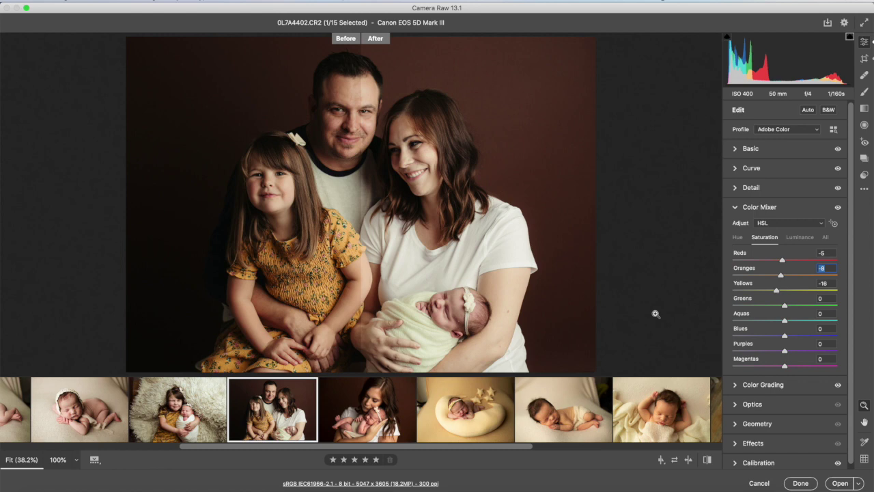
key(q)
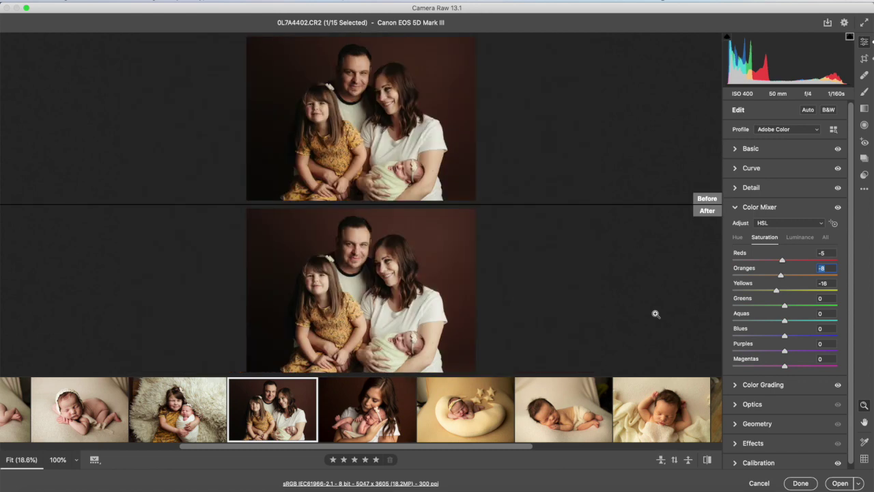
key(q)
key(q)
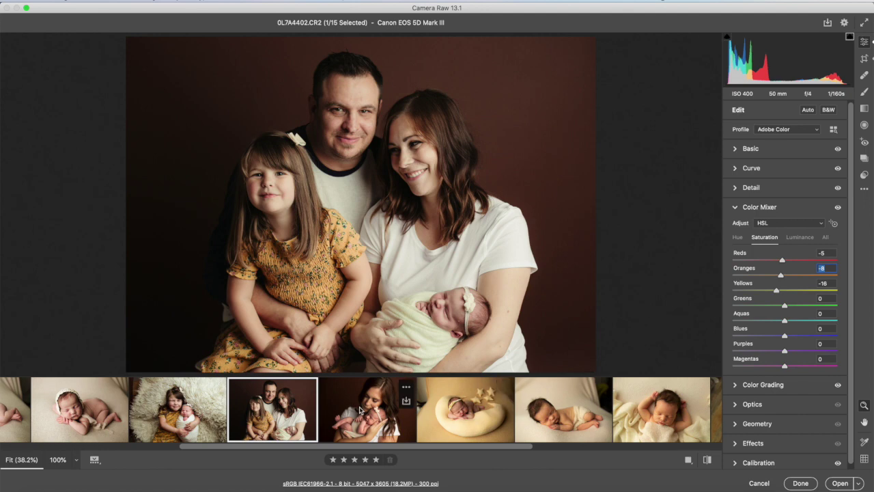
Apply the Strong preset from the Characters group to the photo of the mother cradling the newborn
click(383, 406)
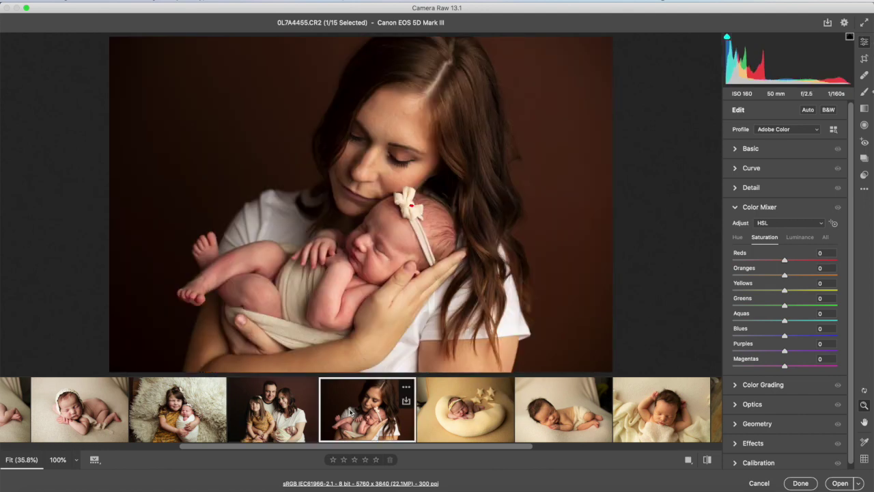
click(864, 175)
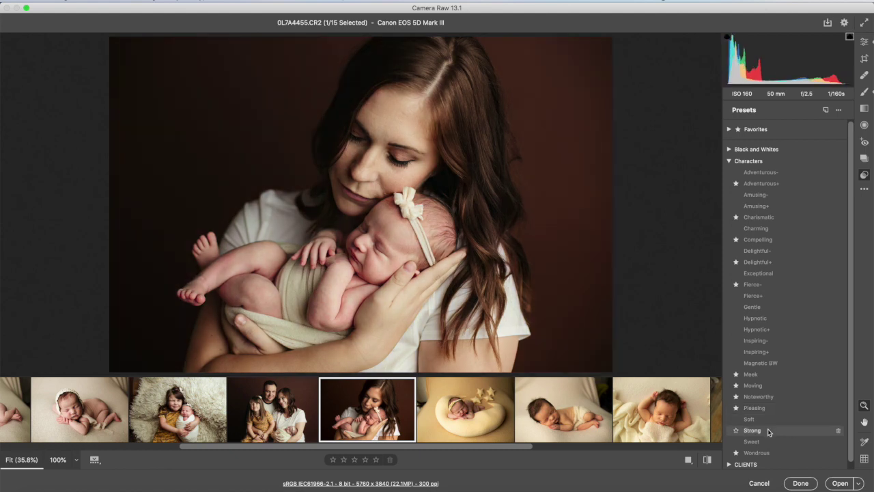
click(768, 430)
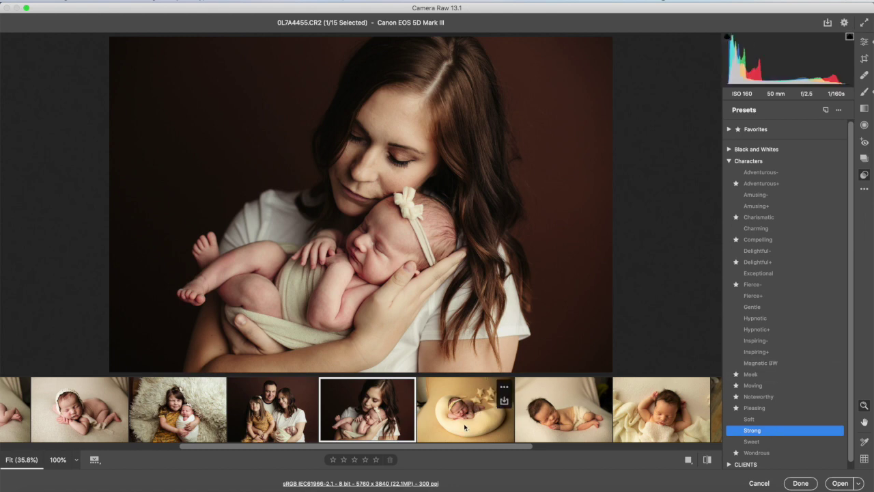
Compare the mother and newborn photo in the before and after views and return to the single view
key(q)
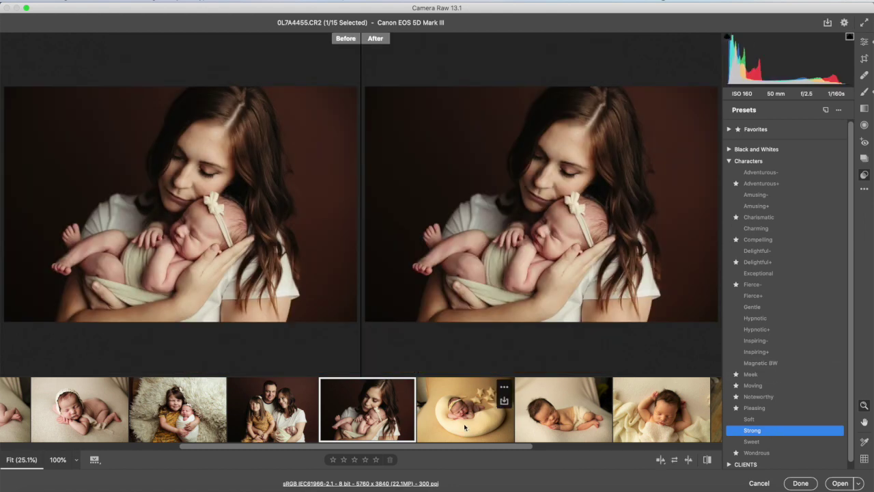
key(q)
key(q)
key(q)
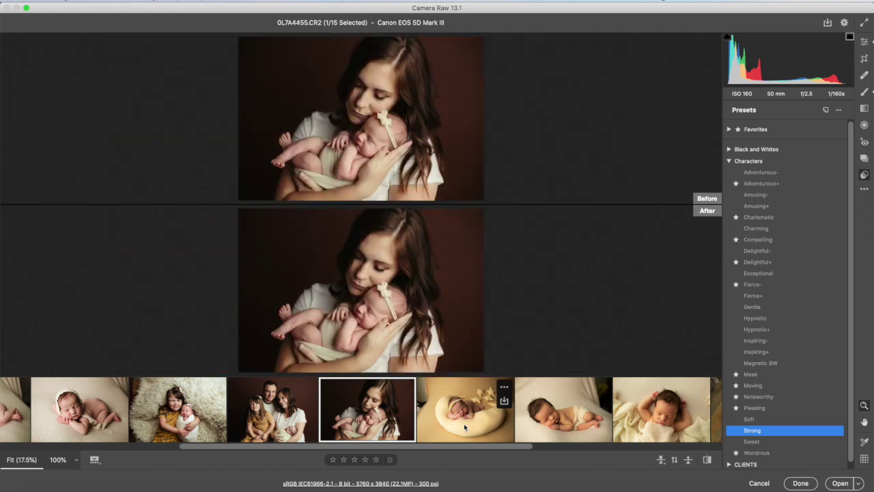
key(q)
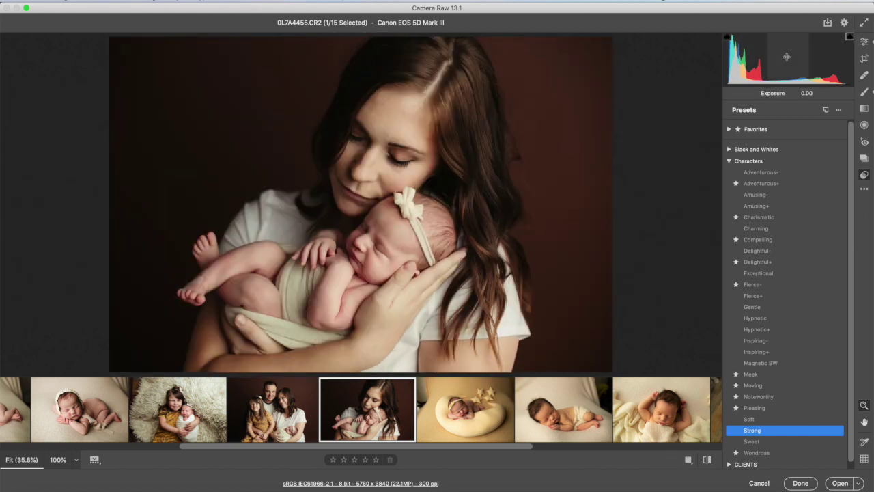
Set the mother and newborn photo's Exposure to +0.15
click(867, 42)
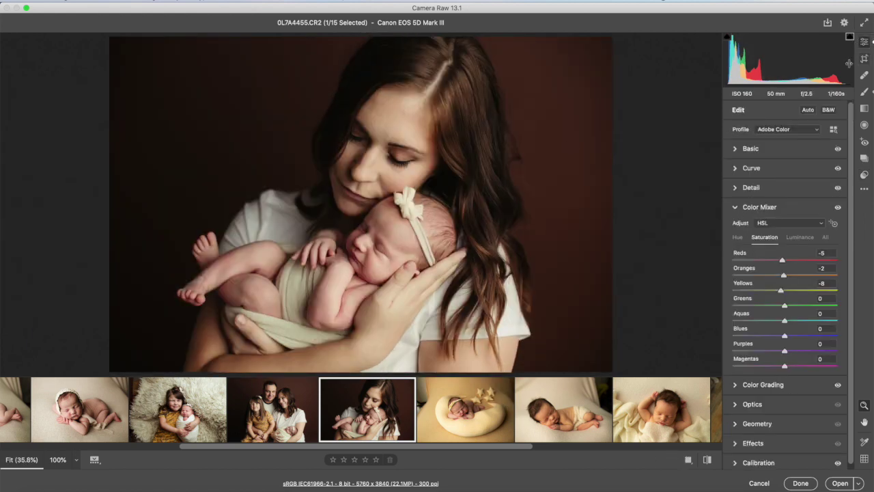
click(743, 152)
drag(784, 226, 788, 228)
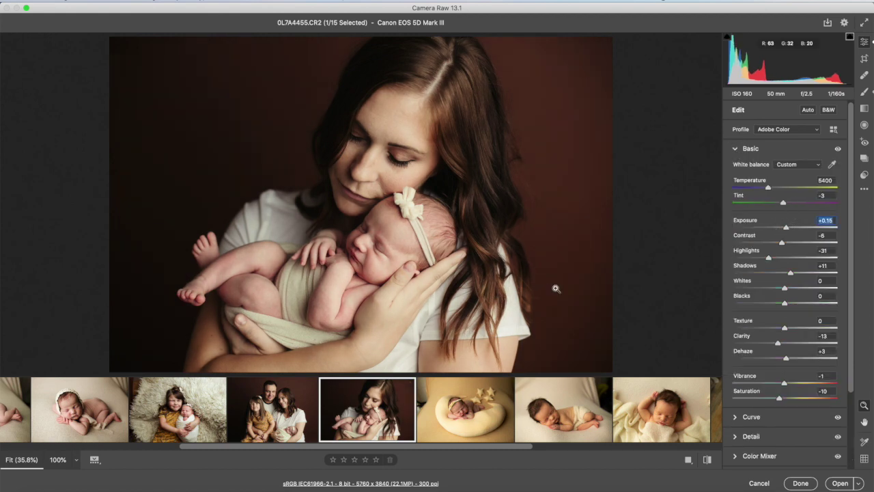
Synchronize the sibling photo's settings to the photo of the newborn on the moon pillow, using the Default subset
click(473, 432)
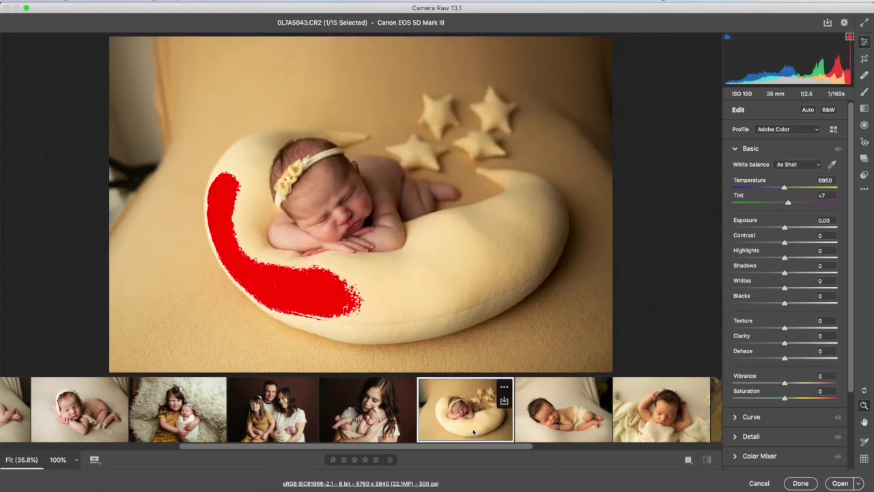
click(183, 431)
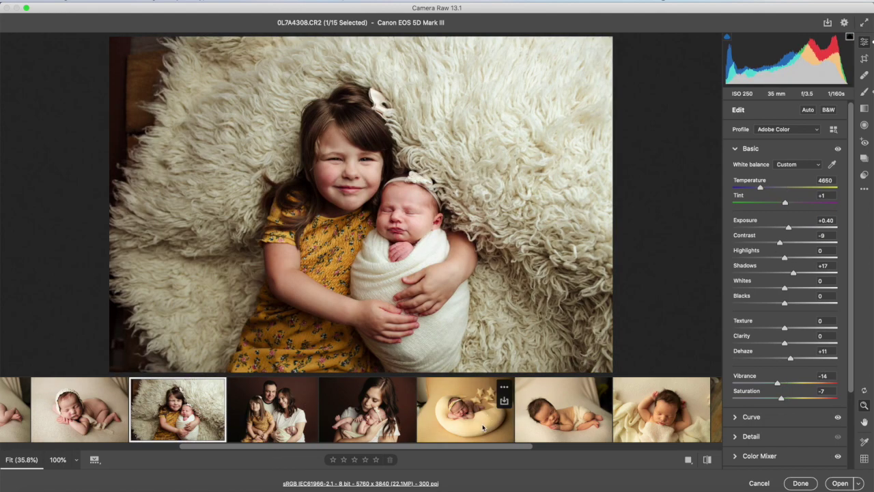
super+click(481, 424)
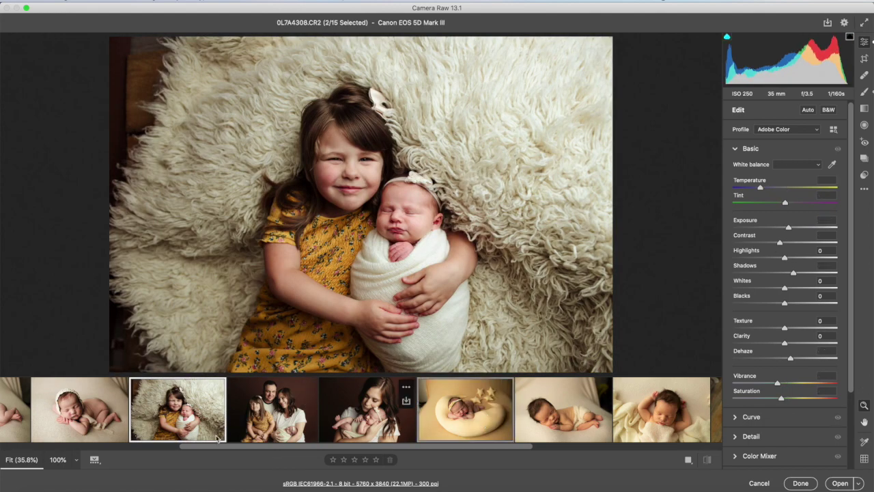
key(alt+s)
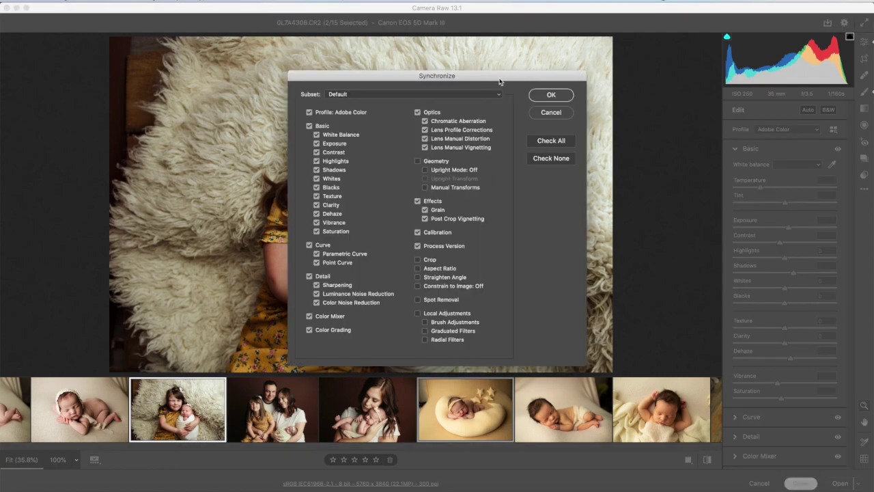
click(552, 95)
Set the moon pillow photo's Temperature to 5050 and its Color Mixer Reds saturation to -4
click(463, 438)
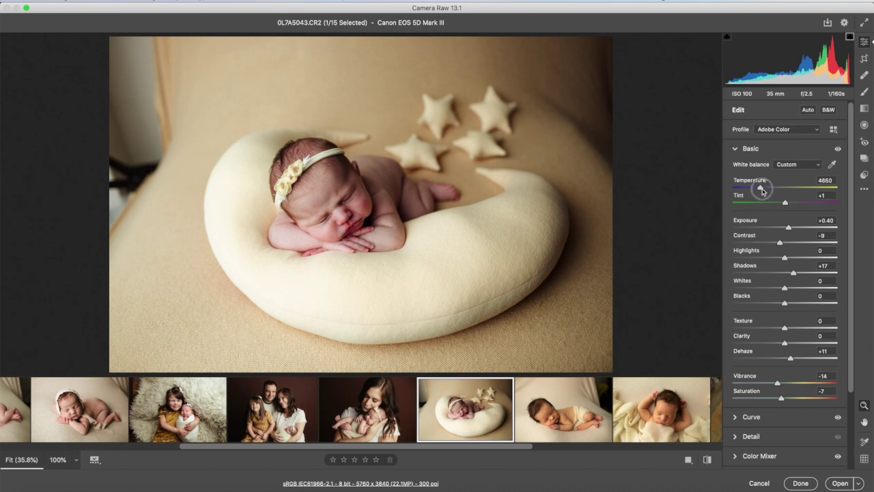
drag(762, 190, 766, 192)
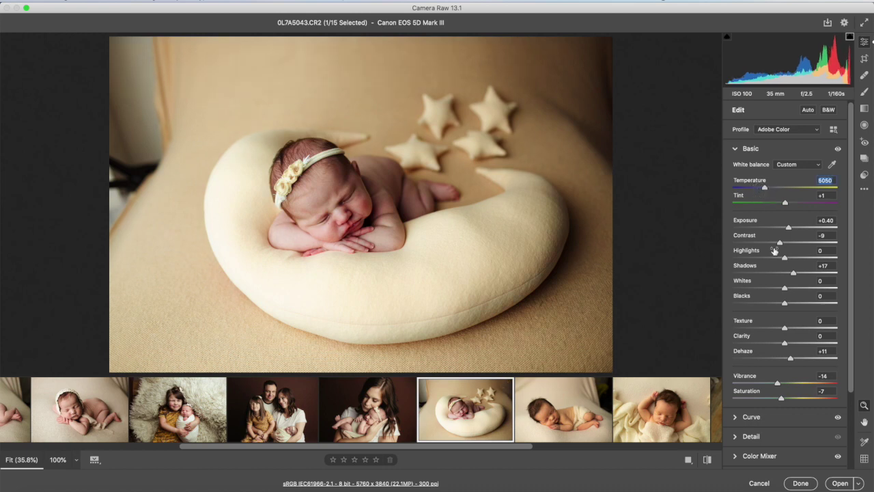
scroll(745, 394, down, 2)
click(736, 407)
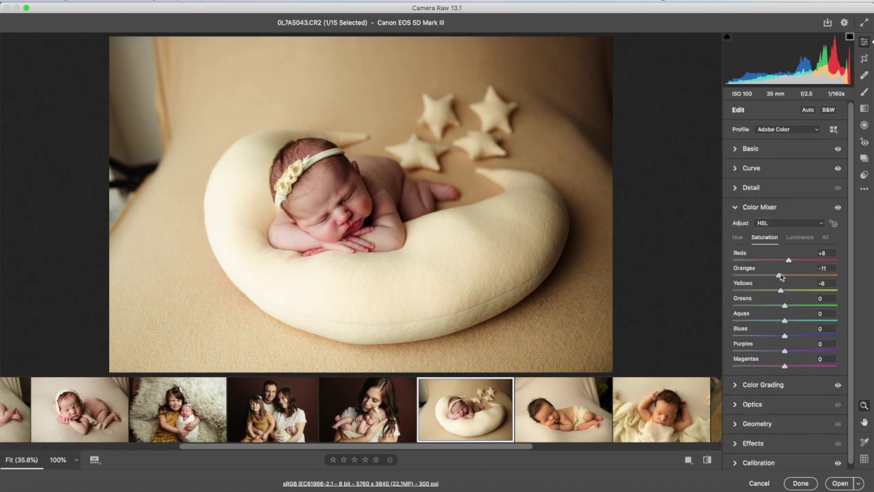
drag(786, 261, 783, 261)
Compare the moon pillow photo in the before and after views and return to the single view
key(q)
key(q)
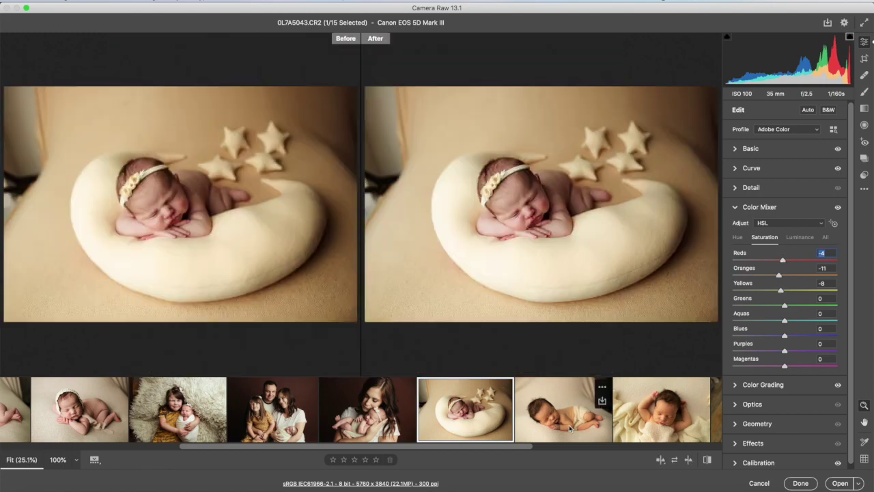
key(q)
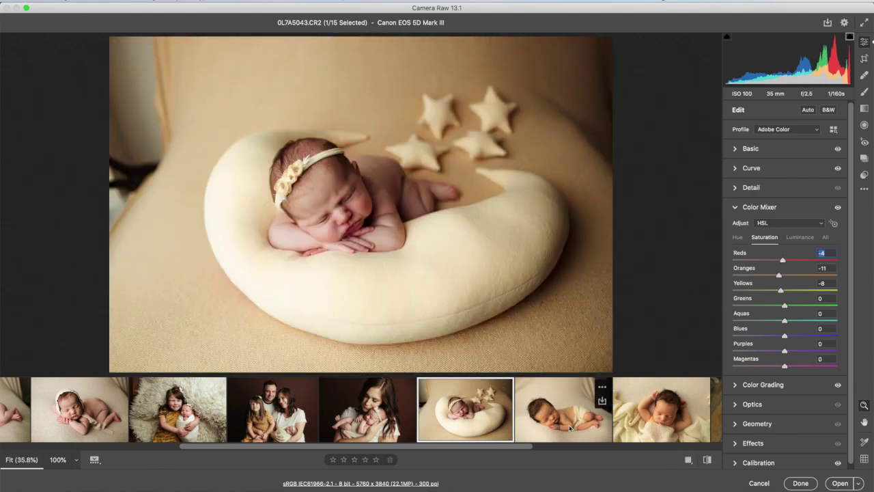
Apply the Fierce+ preset to the photo of the newborn lying in white knitted pants and set its Dehaze to +18
click(553, 419)
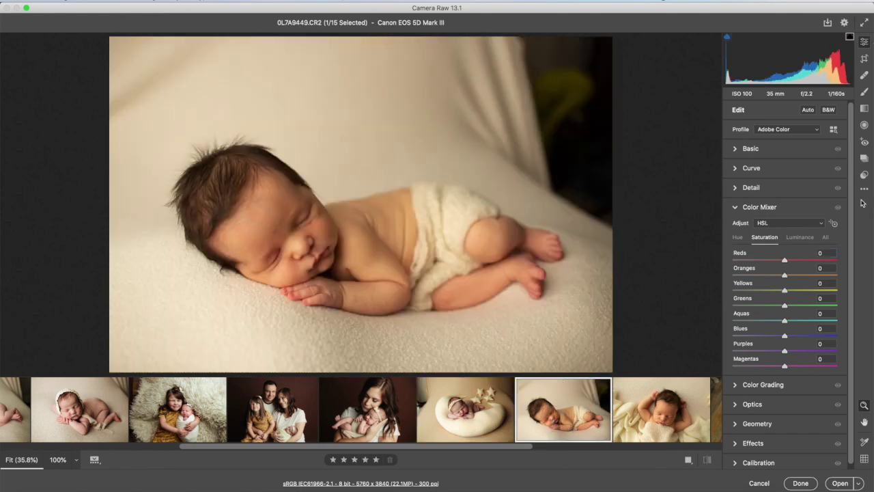
click(864, 175)
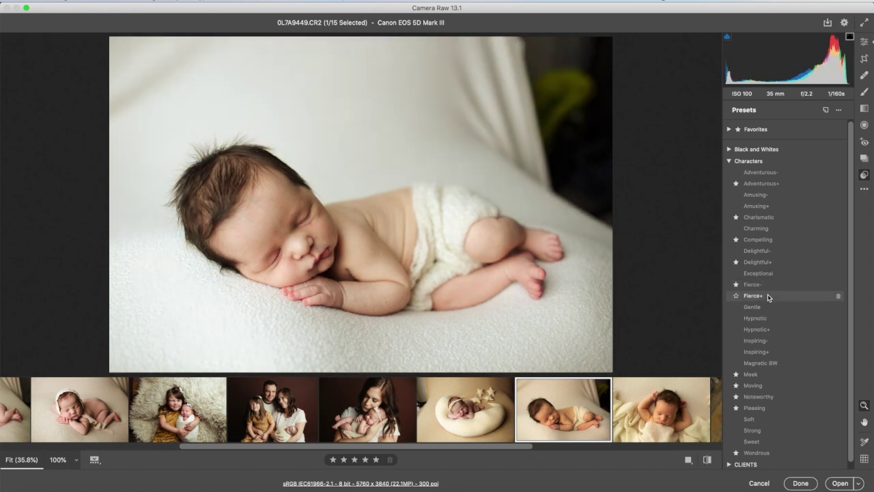
click(768, 297)
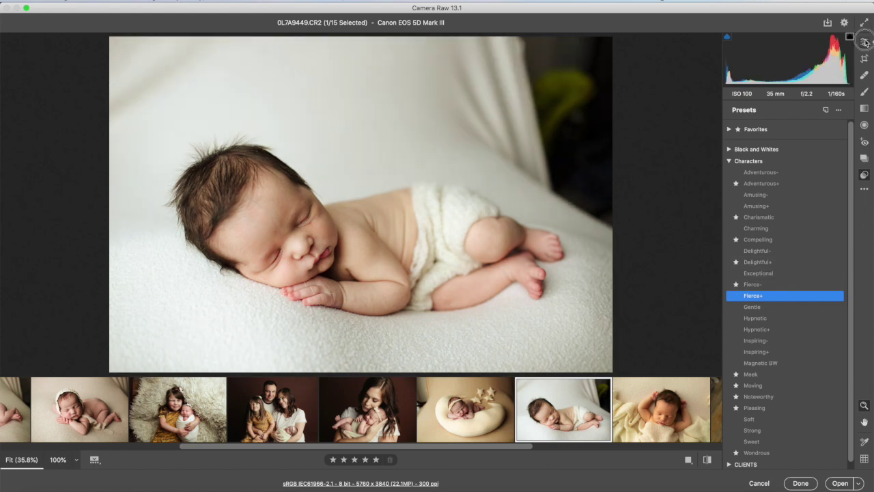
click(865, 41)
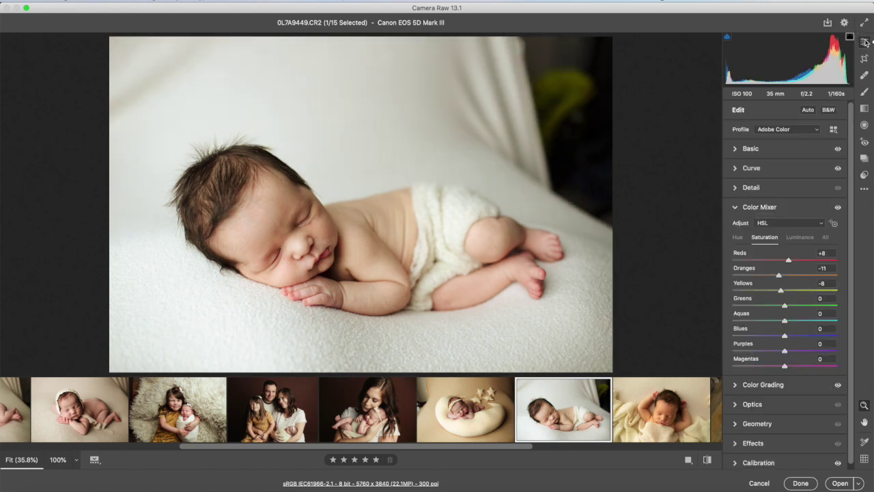
click(737, 149)
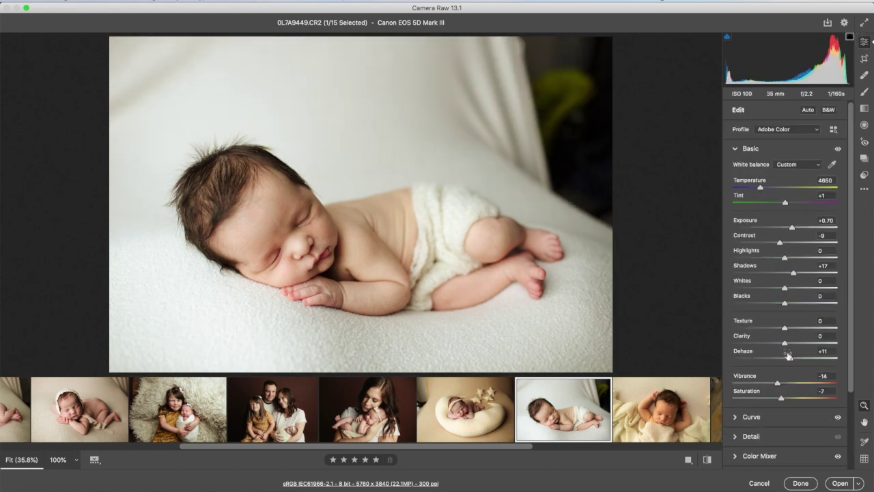
drag(789, 355, 791, 358)
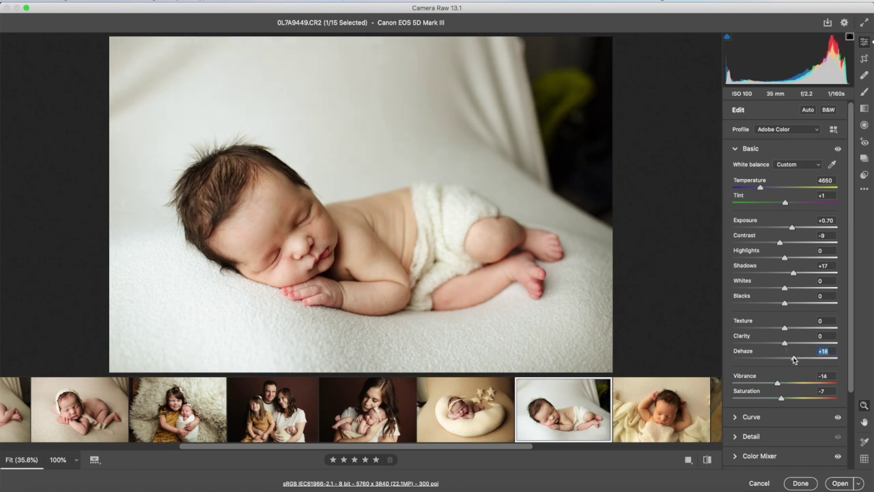
Synchronize the knitted pants photo's settings to the photo of the newborn with raised arms
scroll(661, 427, right, 2)
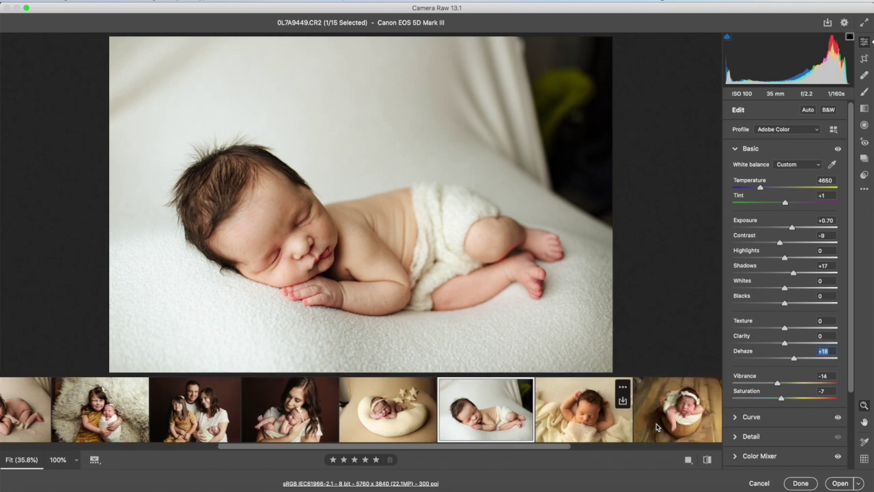
super+click(589, 435)
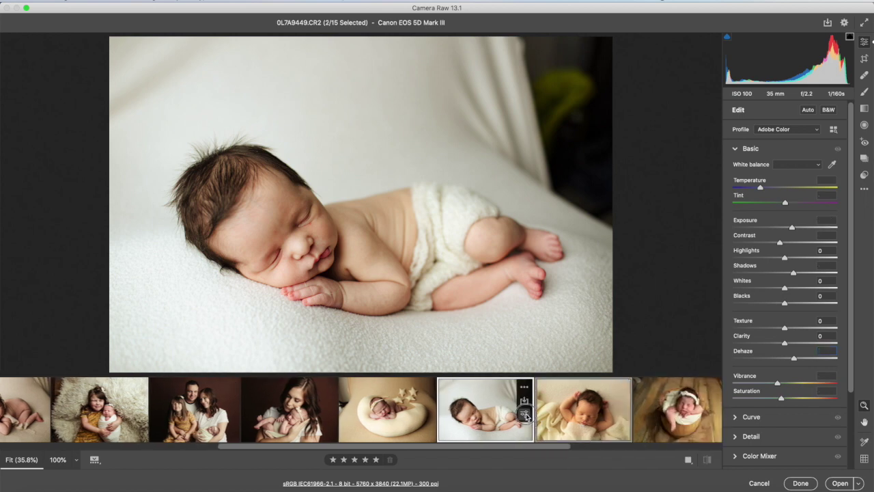
click(525, 416)
click(543, 98)
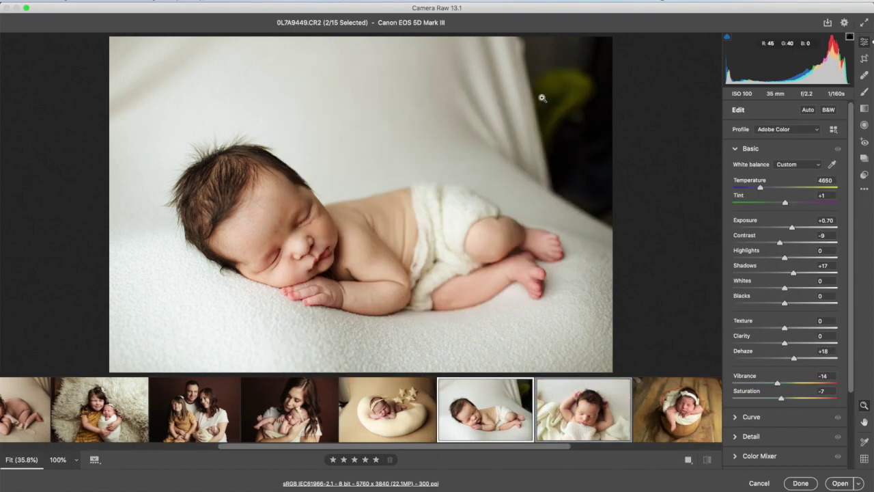
Set the Temperature to 5100 and Saturation to -8 for both the raised arms and knitted pants photos
click(566, 421)
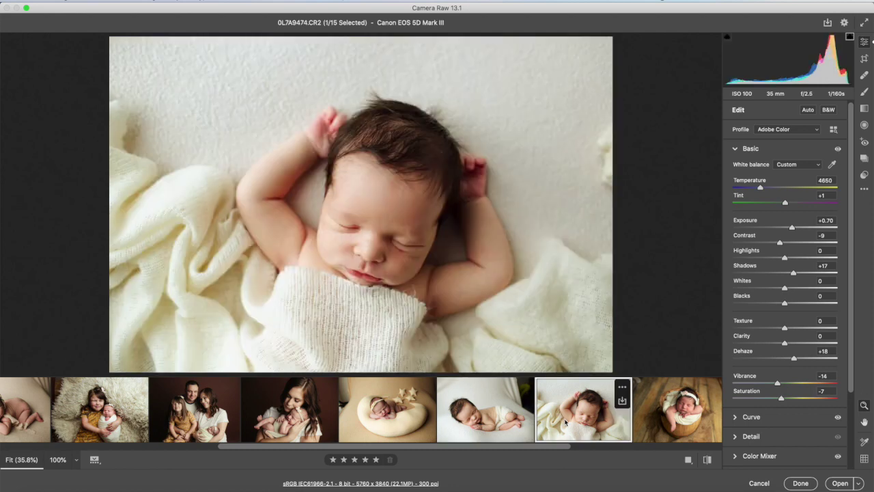
shift+click(524, 414)
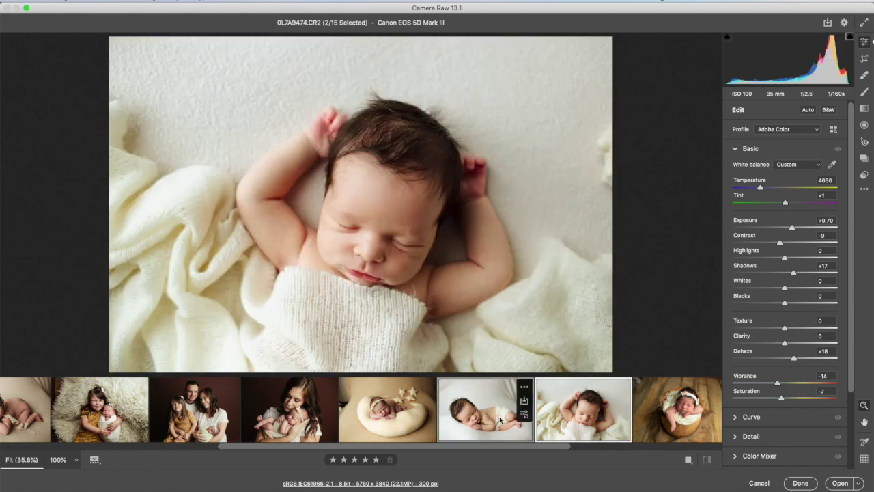
drag(763, 190, 767, 190)
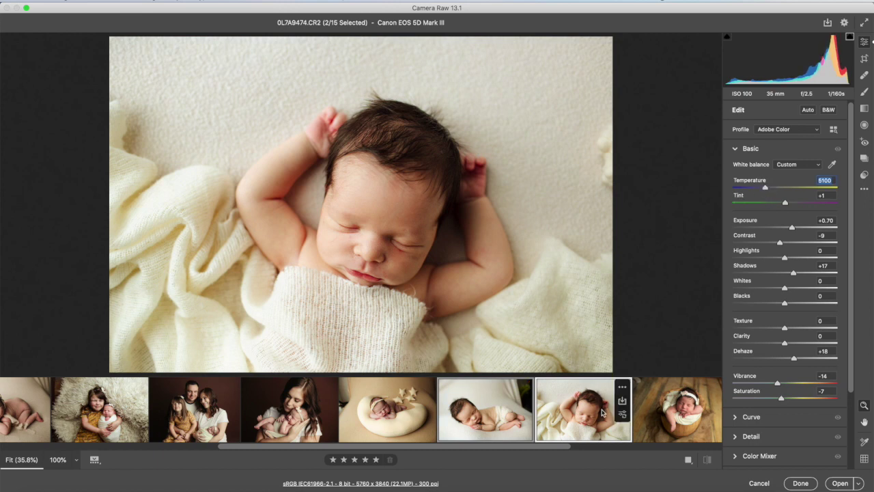
drag(779, 398, 782, 400)
Lower the Color Mixer's Oranges saturation and set Yellows saturation to -22 on both selected newborn photos
scroll(782, 399, down, 2)
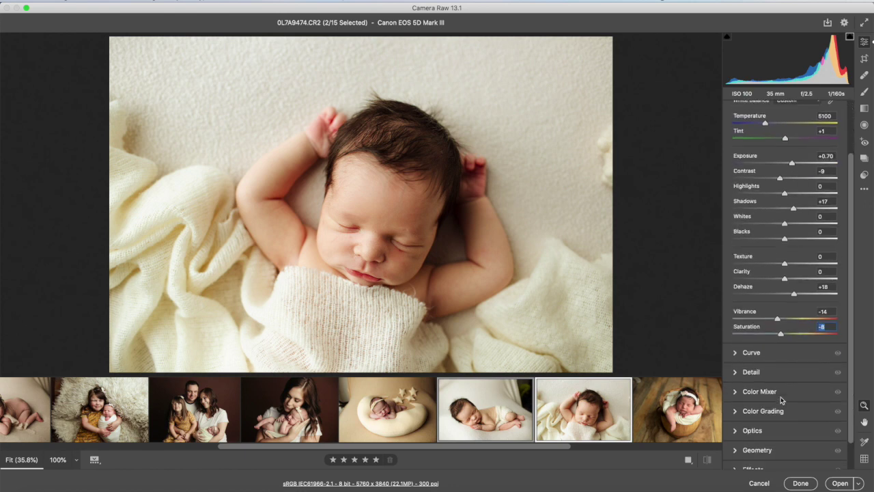
click(736, 391)
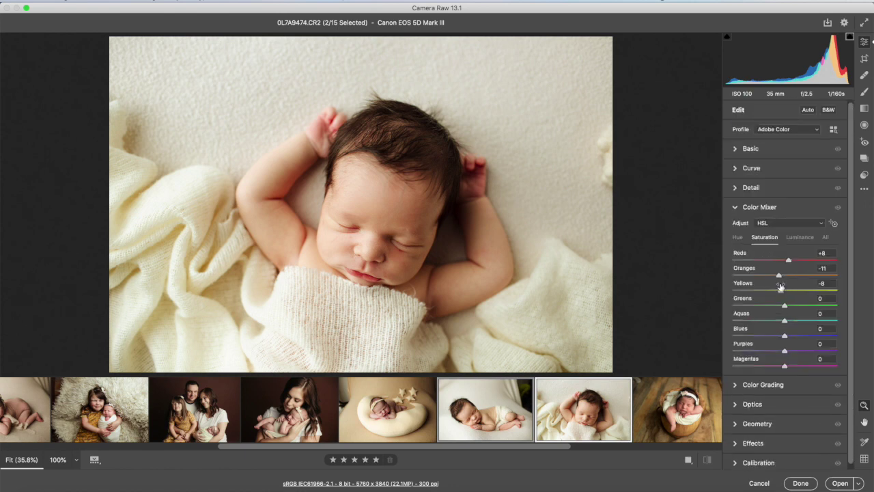
drag(779, 276, 775, 292)
click(775, 293)
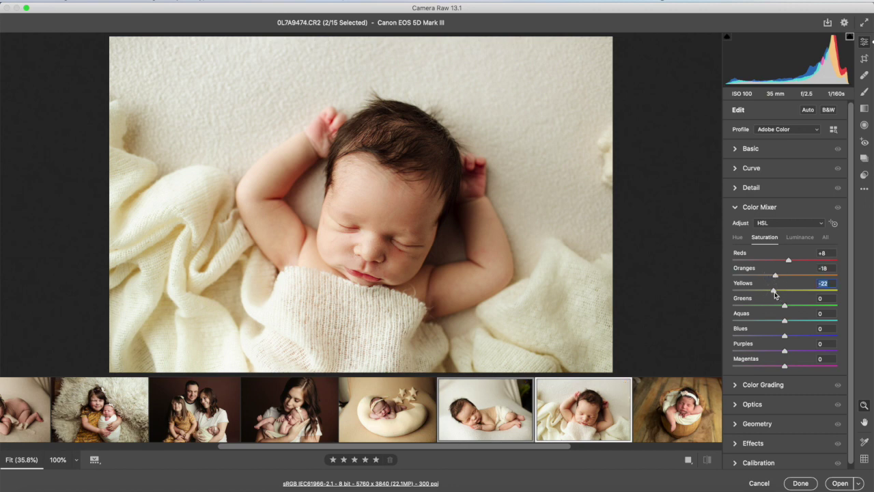
drag(779, 276, 772, 279)
Set the Blacks to -14 on both selected newborn photos
click(793, 237)
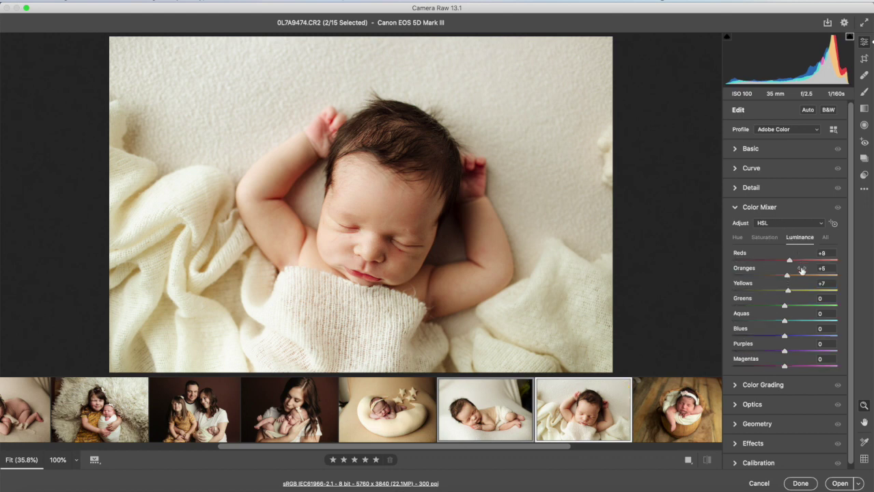
click(735, 149)
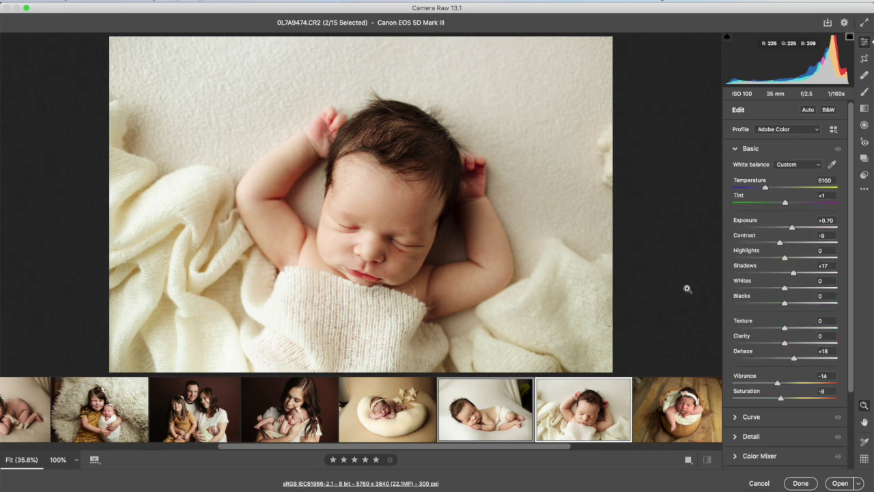
drag(784, 304, 778, 304)
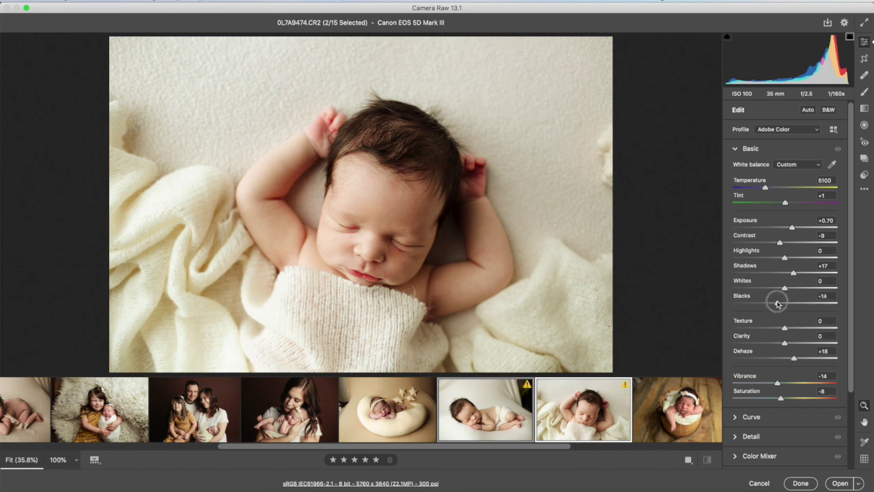
Review the two newborn photos and compare the raised arms photo in the before and after views
click(590, 430)
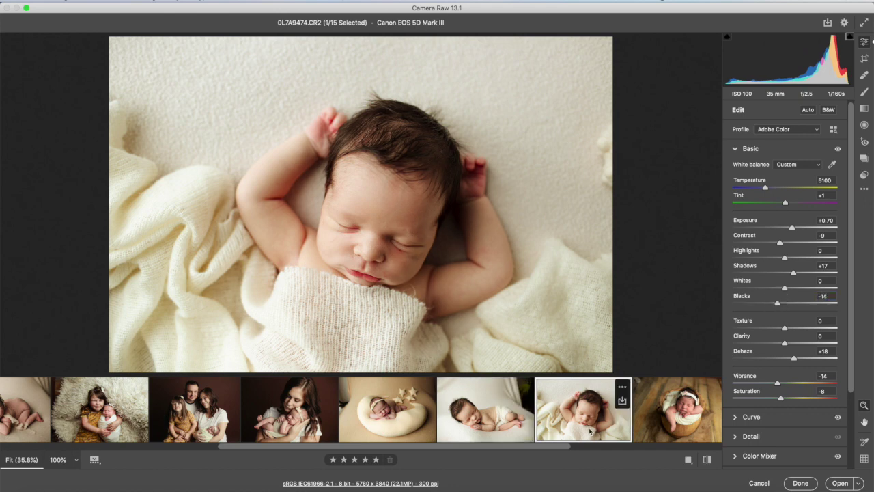
click(509, 429)
click(578, 425)
key(q)
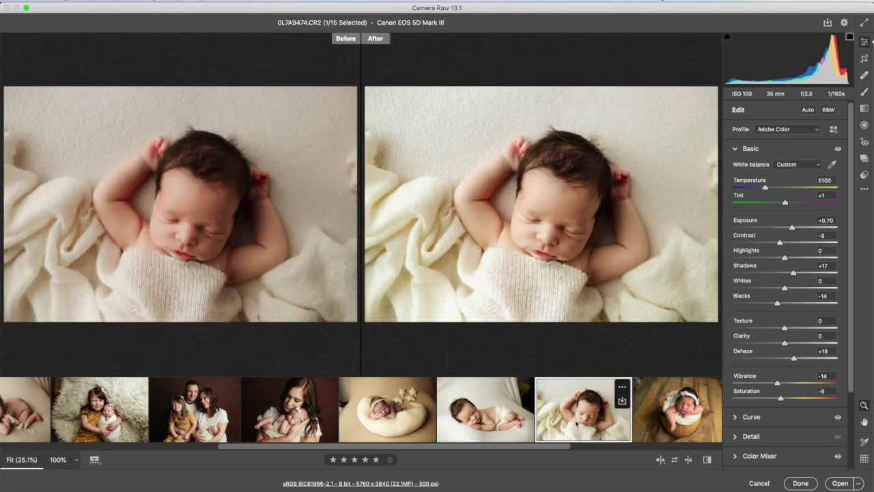
key(q)
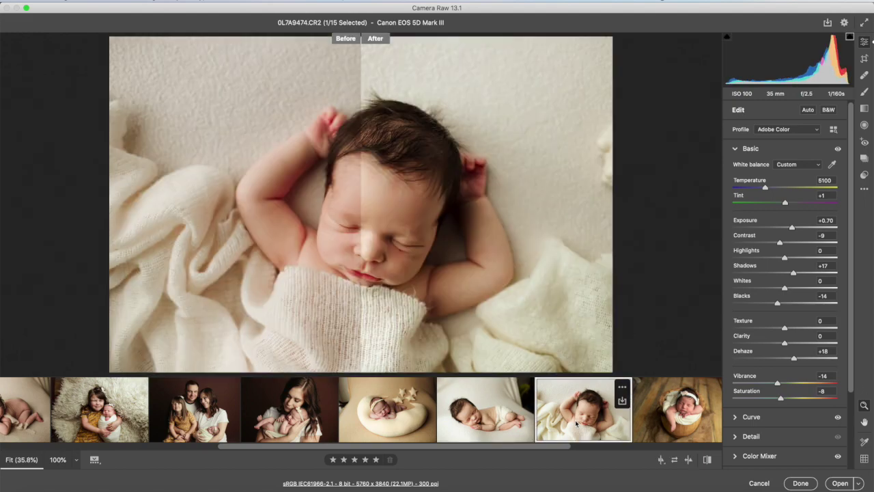
key(q)
key(q)
key(q)
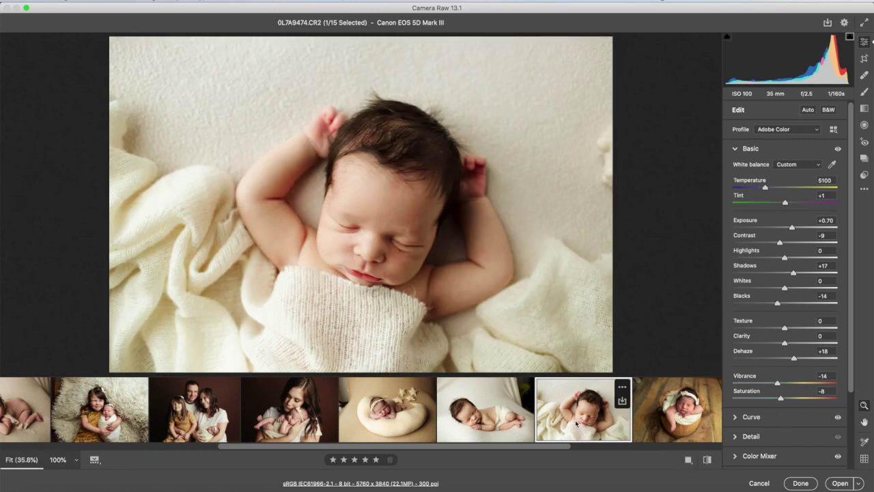
Synchronize the raised arms photo's settings to the photo of the newborn on the blue fur
scroll(576, 423, right, 3)
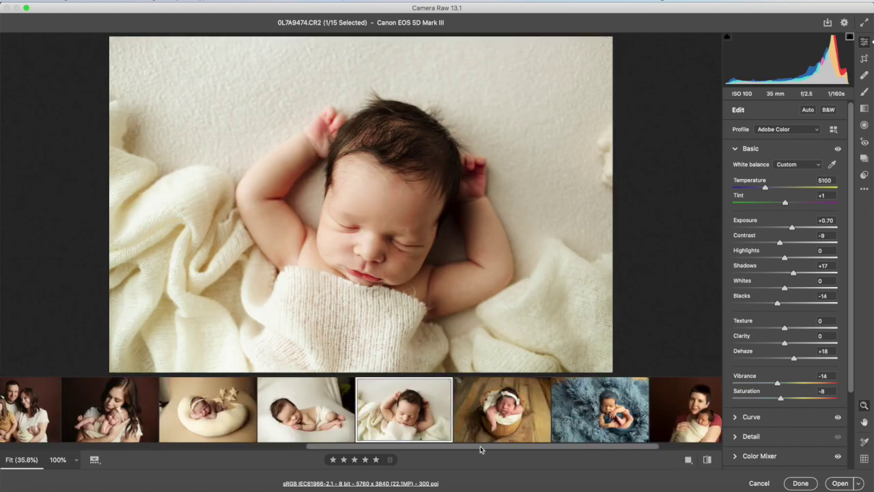
click(601, 423)
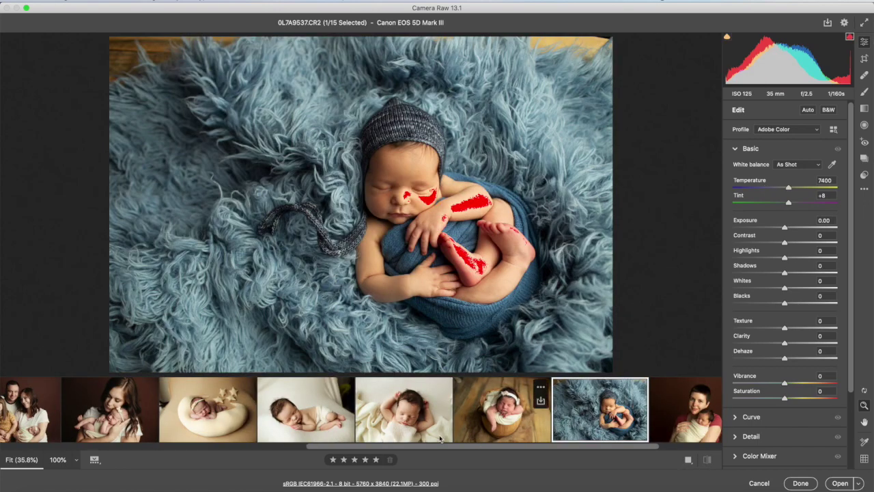
click(418, 437)
super+click(601, 420)
click(444, 417)
click(546, 100)
Set the blue fur photo's Exposure to +0.10 and Vibrance to -5
click(584, 412)
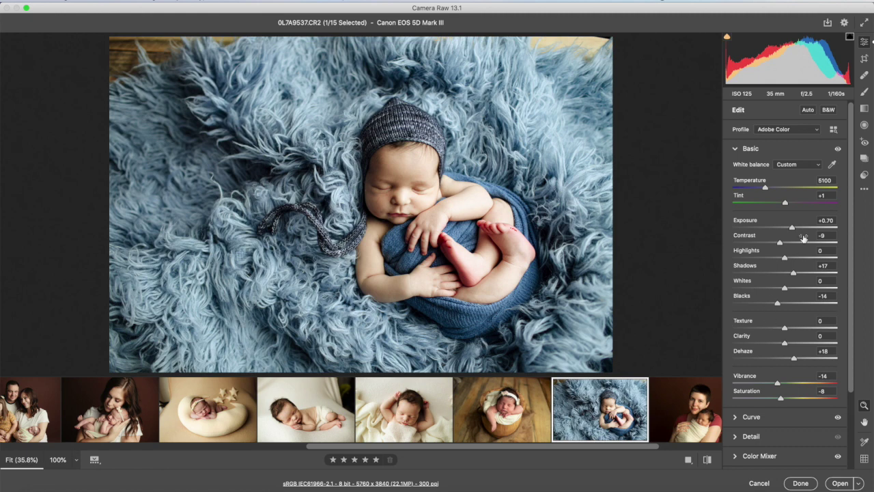
drag(792, 228, 786, 231)
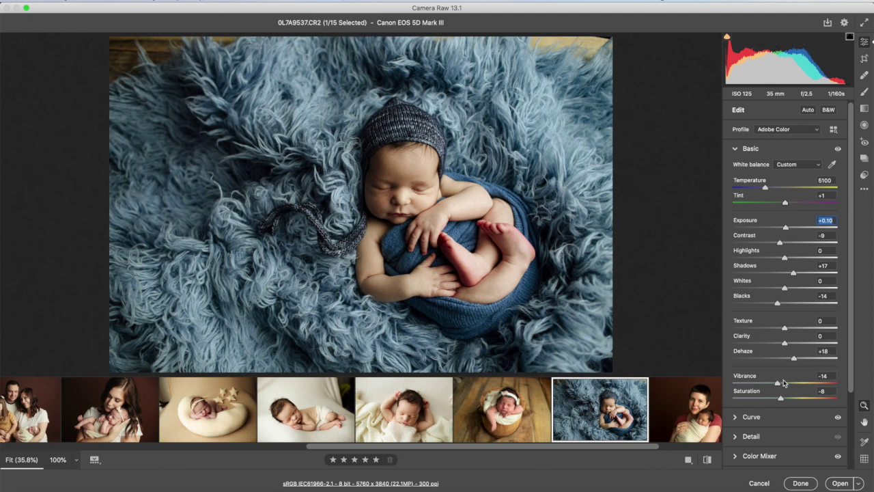
mouse_move(779, 386)
mouse_down()
mouse_move(787, 386)
mouse_move(783, 400)
mouse_up()
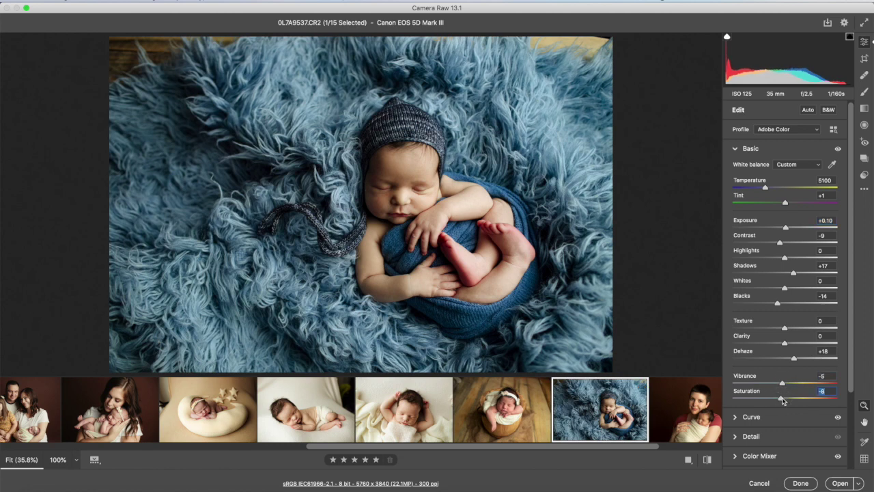
Adjust the blue fur photo's Oranges and Yellows saturation in the Color Mixer
scroll(783, 401, down, 3)
scroll(784, 401, down, 1)
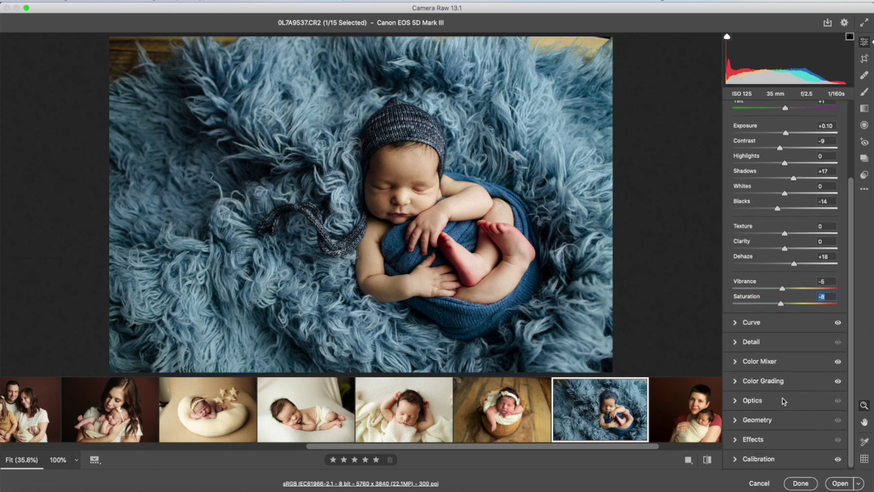
click(736, 361)
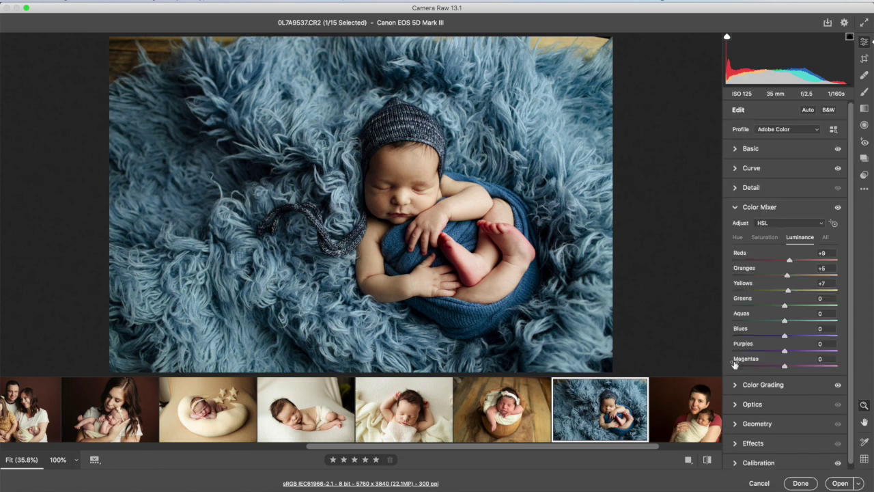
click(765, 239)
drag(773, 275, 793, 293)
Fine-tune the blue fur photo's Color Mixer luminance for Reds and its hue for Reds, Oranges and Yellows
click(800, 237)
drag(790, 261, 790, 263)
click(738, 237)
drag(782, 274, 777, 293)
drag(782, 260, 783, 264)
click(738, 208)
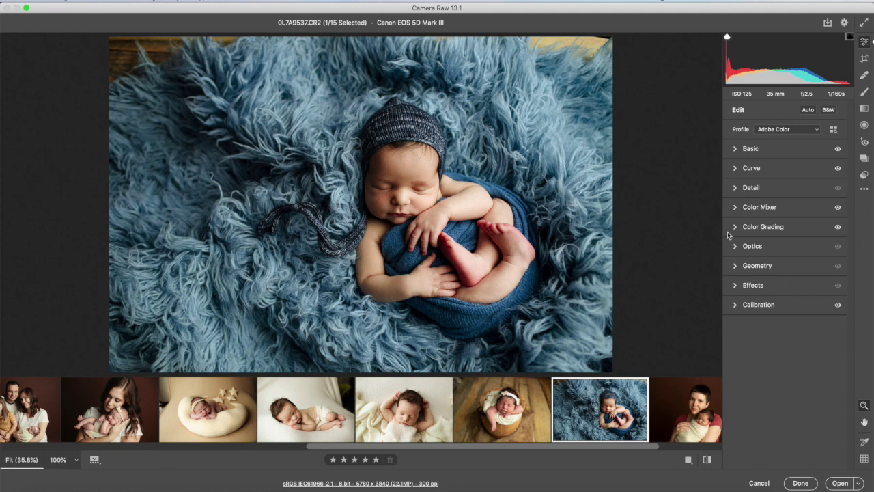
Compare the blue fur photo in the before and after views
scroll(667, 416, right, 4)
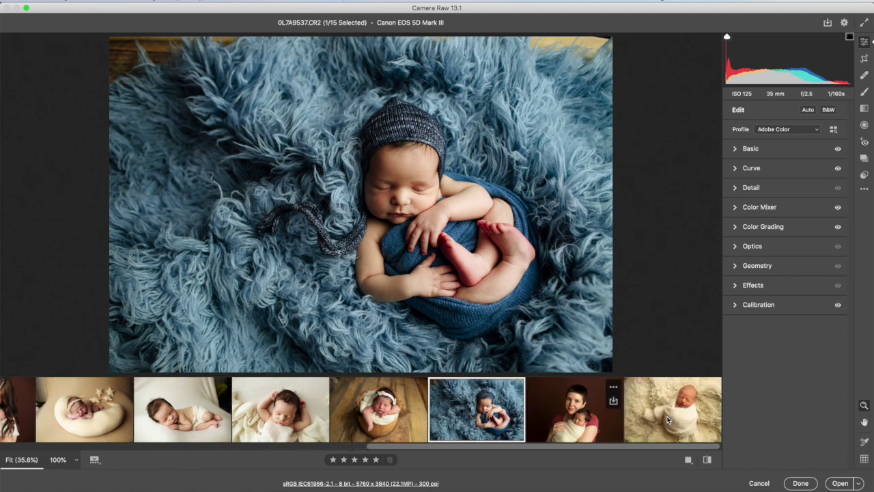
key(q)
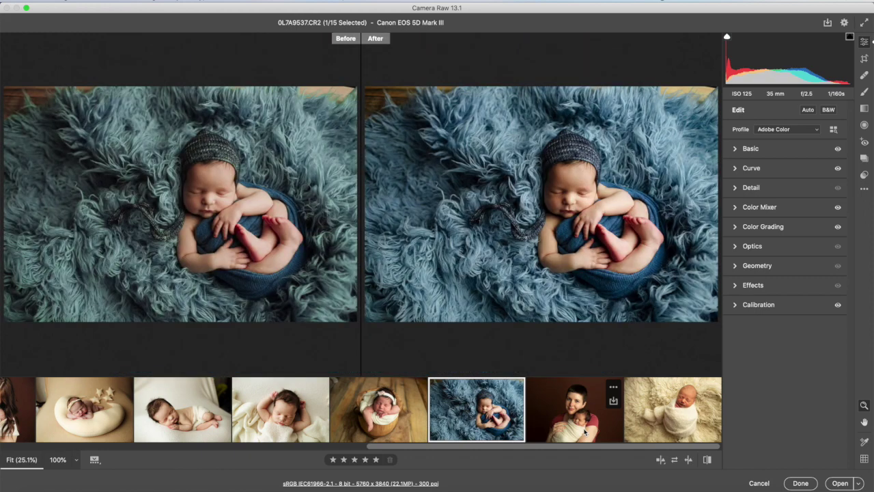
key(q)
key(q)
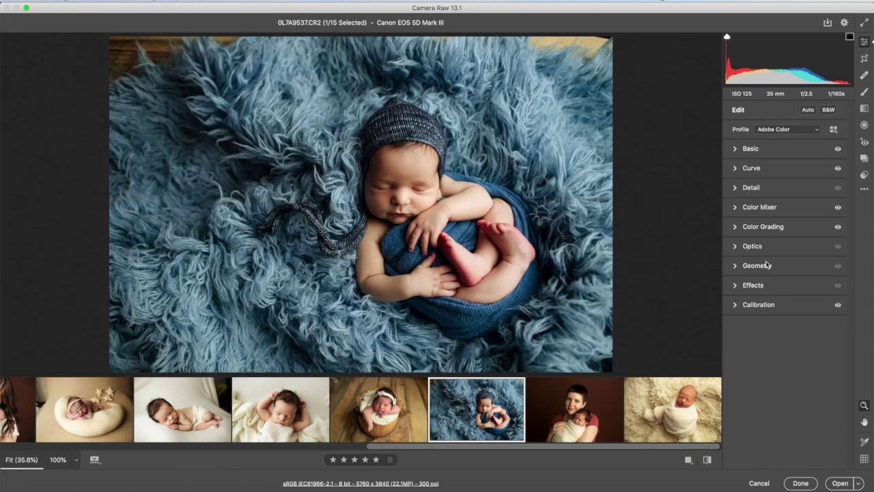
Set the blue fur photo's Greens and Aquas hue to +16 and +29, its Aquas and Blues saturation to -10 and -12, and compare before and after
click(736, 207)
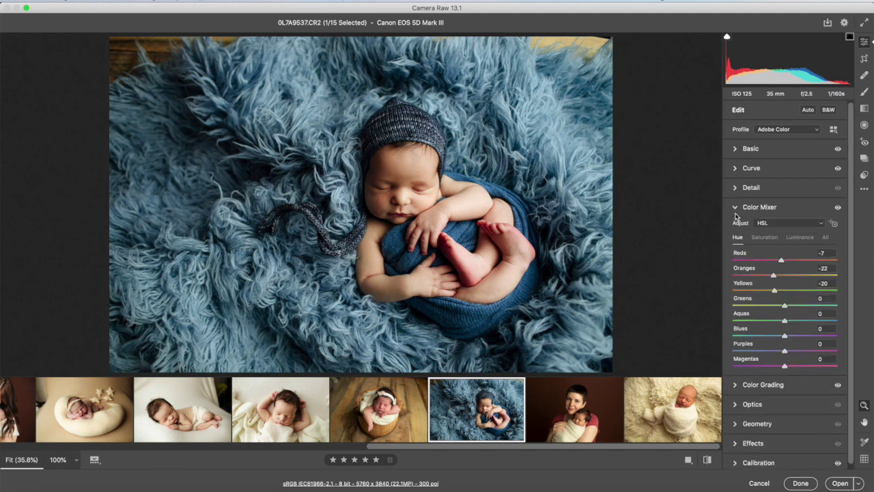
drag(787, 306, 785, 336)
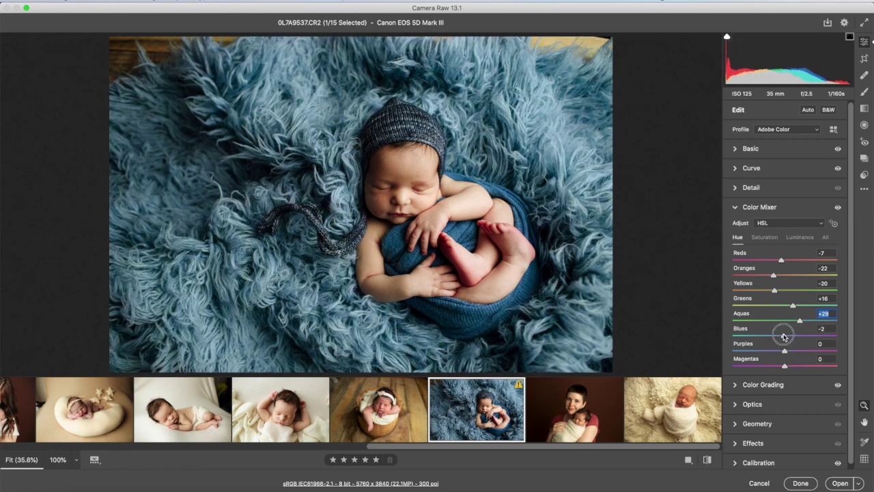
click(765, 237)
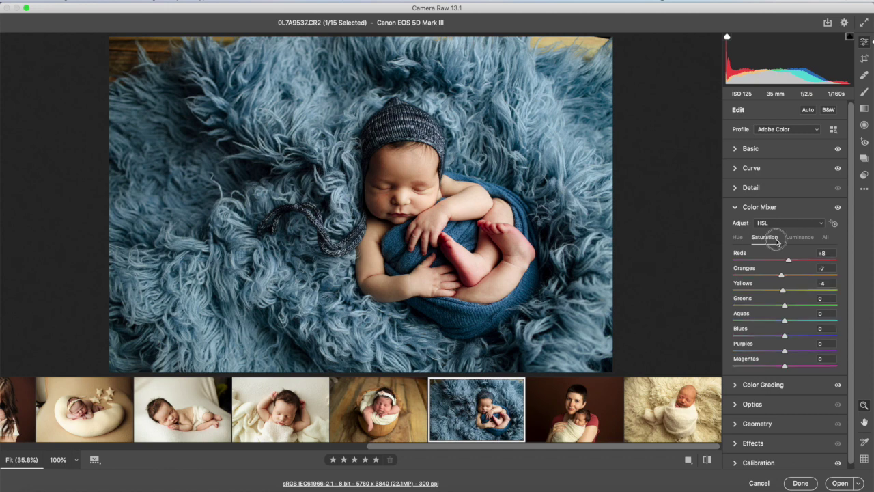
drag(788, 324, 781, 338)
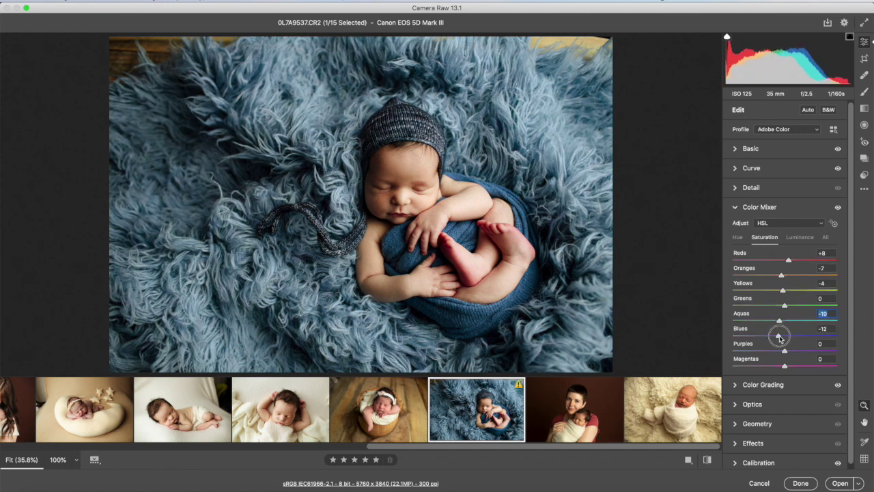
key(q)
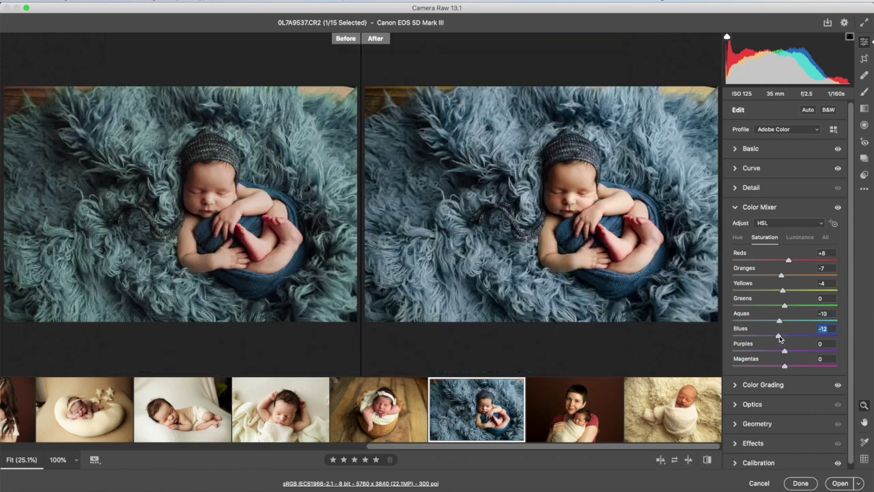
key(q)
key(q)
key(q)
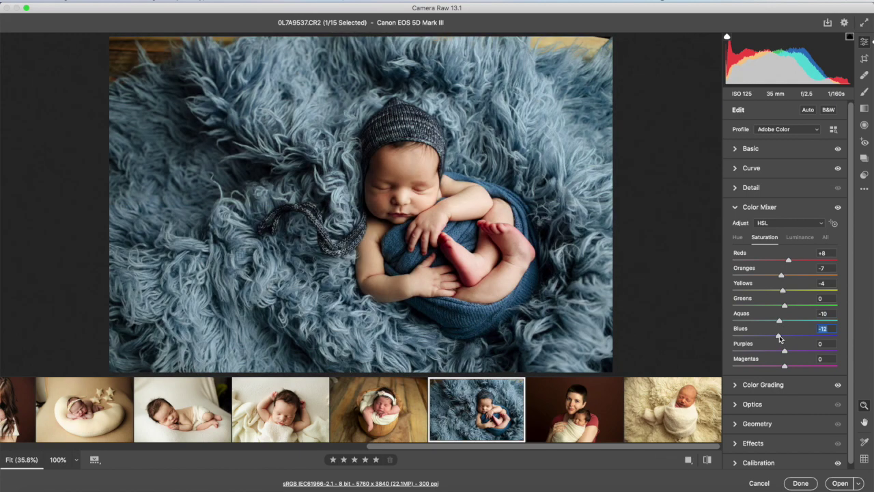
Apply the Adventurous+ preset to the mother-and-newborn portrait and set its Temperature to 5000
click(575, 415)
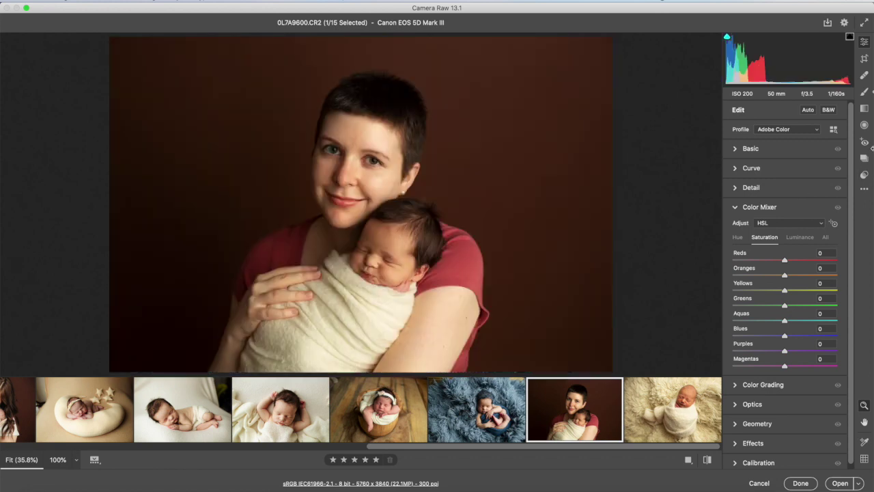
click(864, 176)
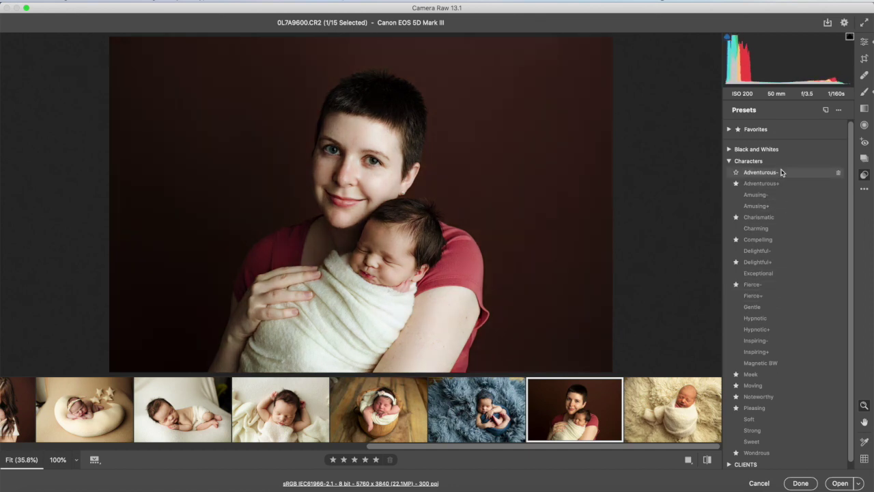
click(788, 184)
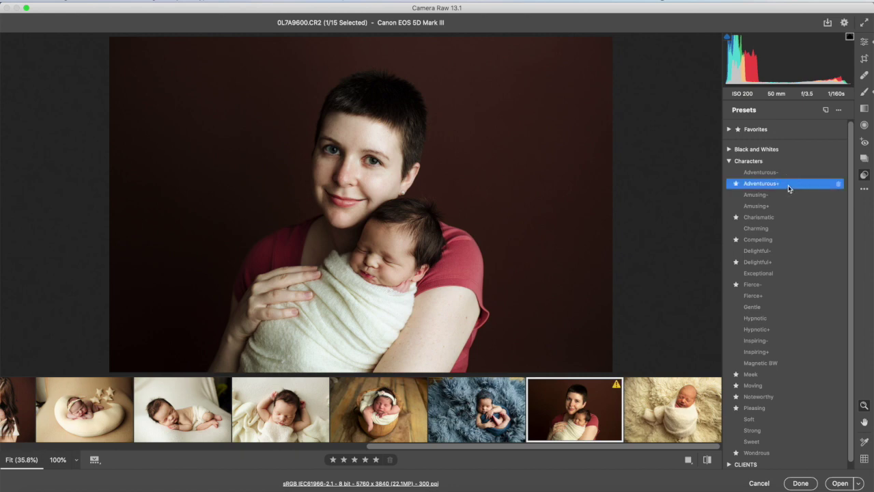
click(864, 42)
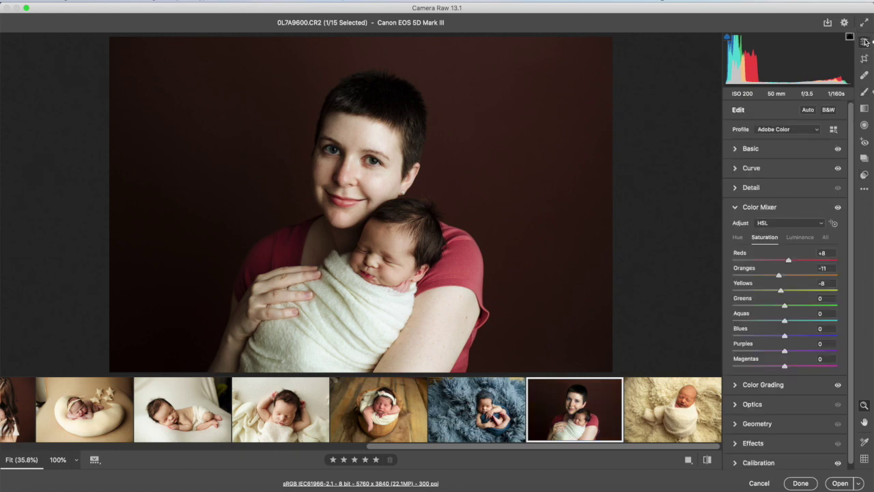
click(737, 148)
click(762, 187)
drag(763, 189, 766, 190)
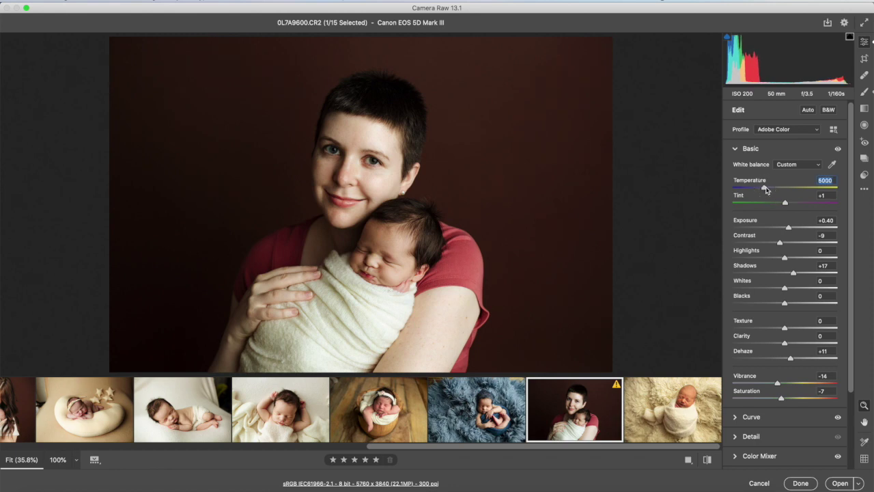
Brush a local adjustment with Temperature +8 and Tint +8 over the mother's face
click(864, 91)
click(836, 253)
drag(786, 273, 790, 291)
click(786, 314)
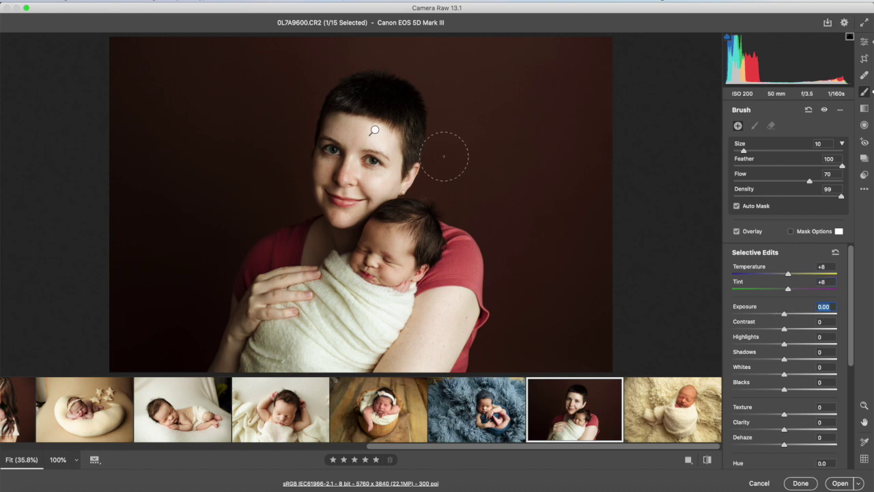
mouse_move(381, 145)
mouse_down()
mouse_move(334, 130)
mouse_move(349, 170)
mouse_move(370, 161)
mouse_move(364, 191)
mouse_move(371, 177)
mouse_move(349, 185)
mouse_move(362, 138)
mouse_move(377, 170)
mouse_up()
drag(354, 182, 322, 205)
Apply the Charismatic preset to the wrapped newborn on cream fur and compare it in the before and after views
click(711, 394)
click(865, 175)
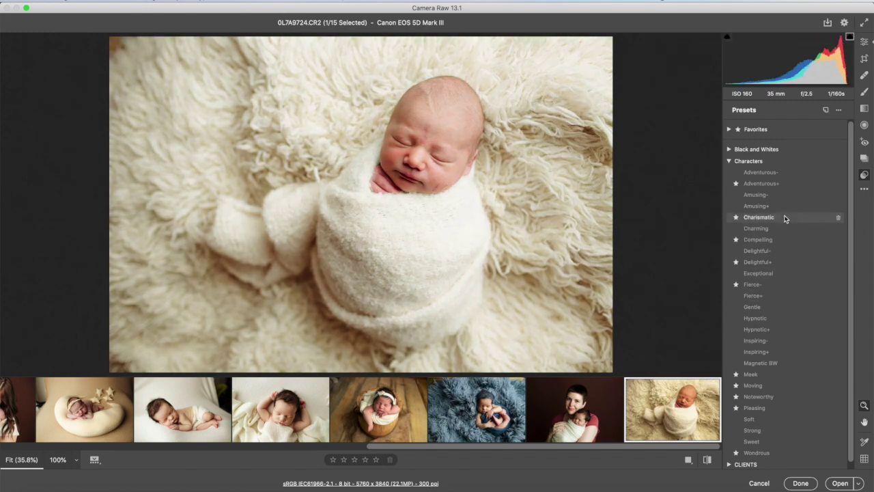
click(785, 218)
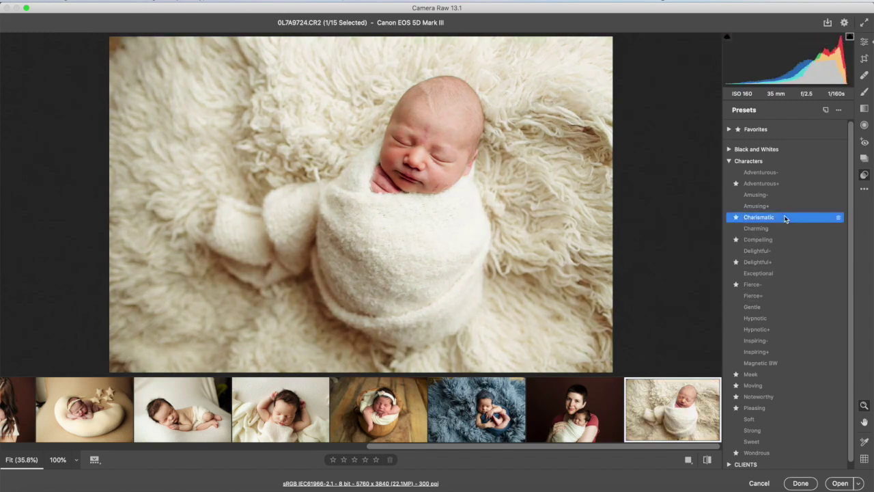
key(q)
key(q)
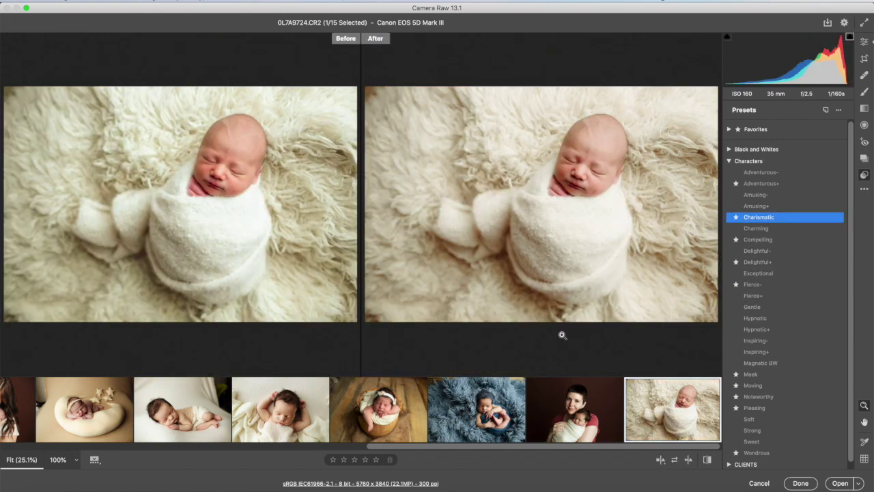
key(q)
key(q)
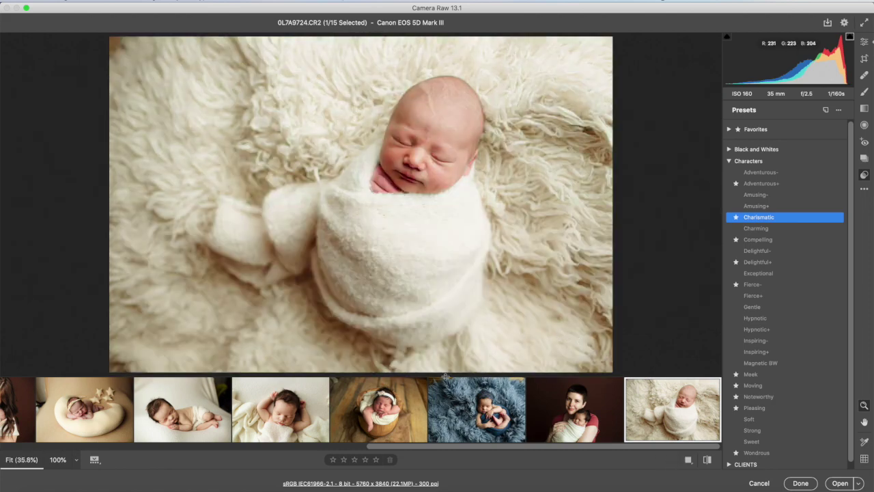
Apply the Adventurous+ preset to the photo of the newborn in the wooden bucket
click(355, 420)
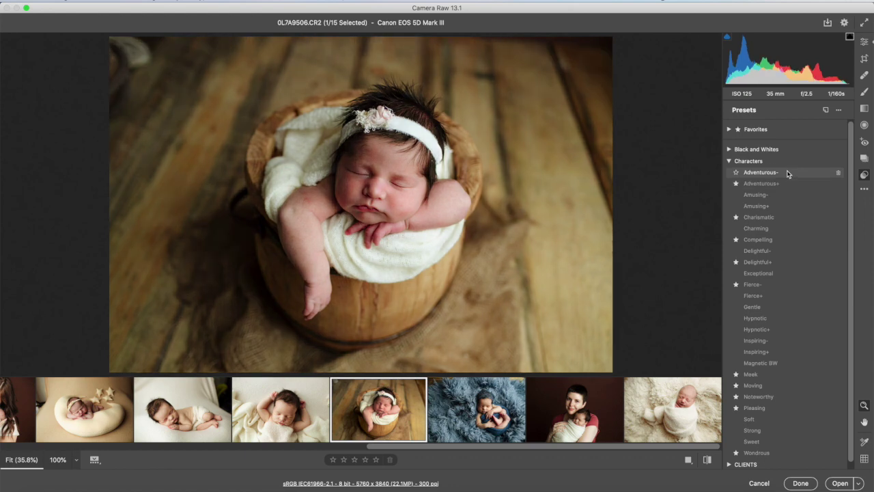
click(787, 183)
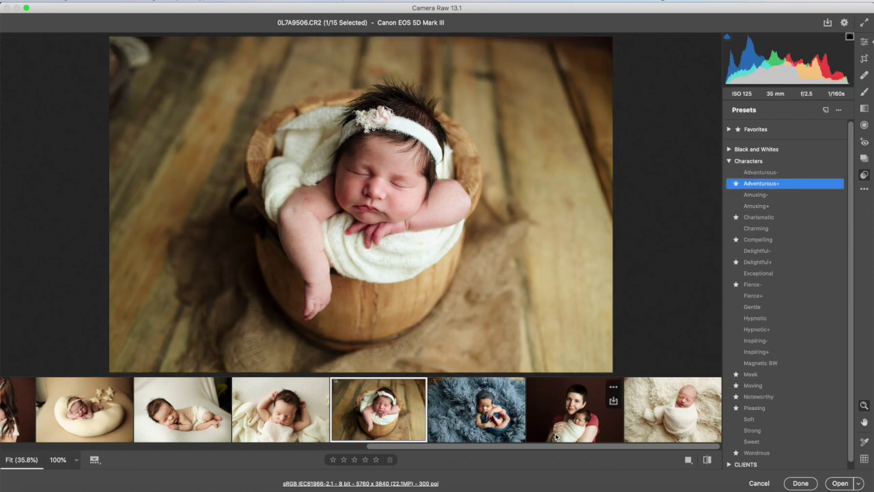
Select the flower-headband newborn photo on the beige blanket and reset the adjustment brush with Exposure at +0.30
scroll(557, 437, up, 10)
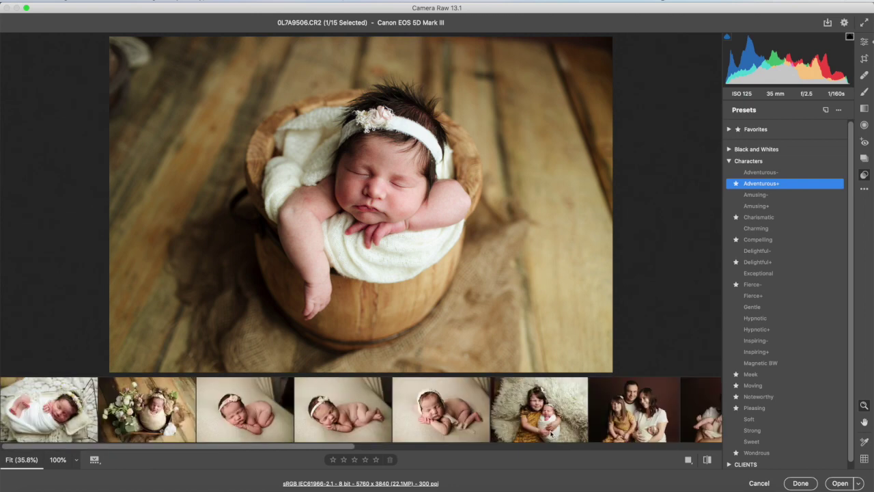
click(269, 434)
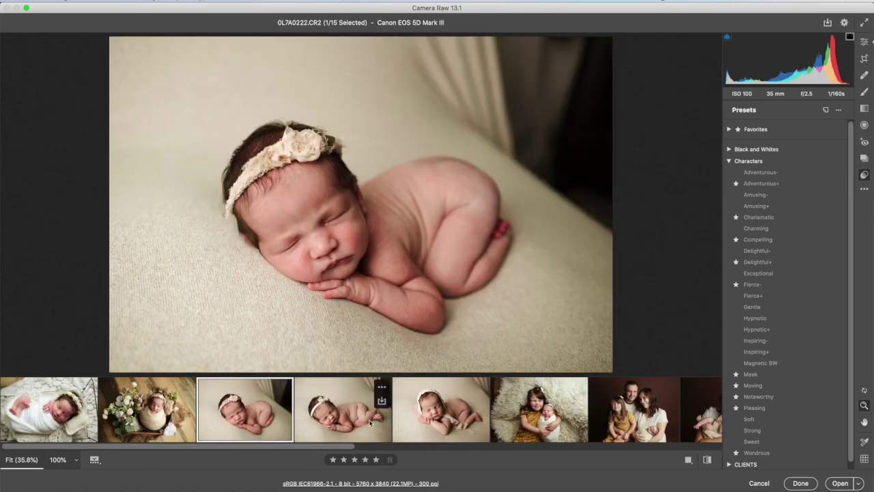
click(461, 419)
click(367, 424)
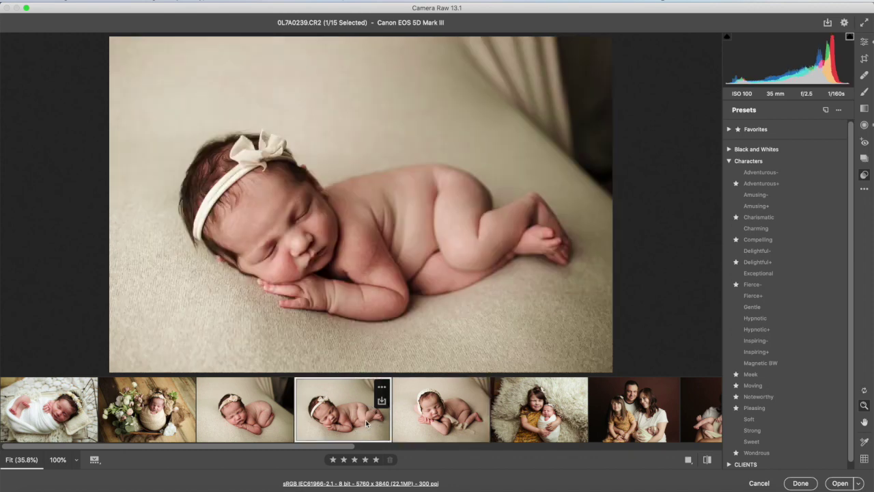
click(259, 434)
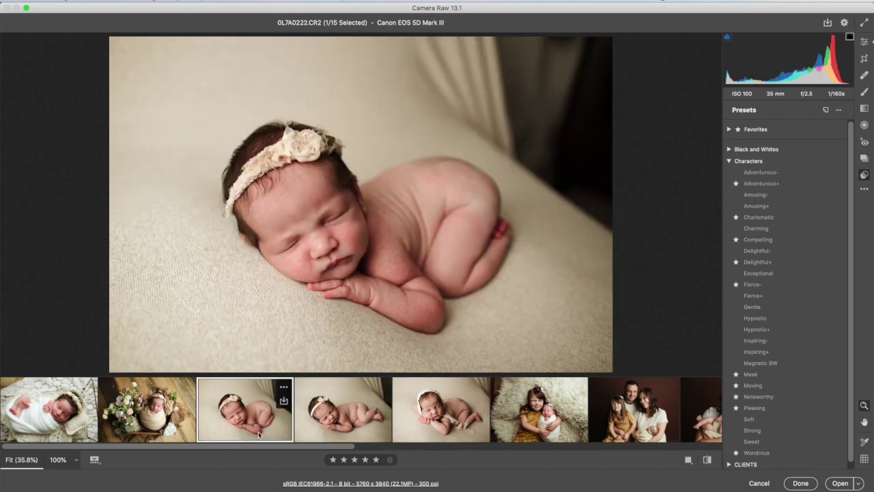
click(866, 41)
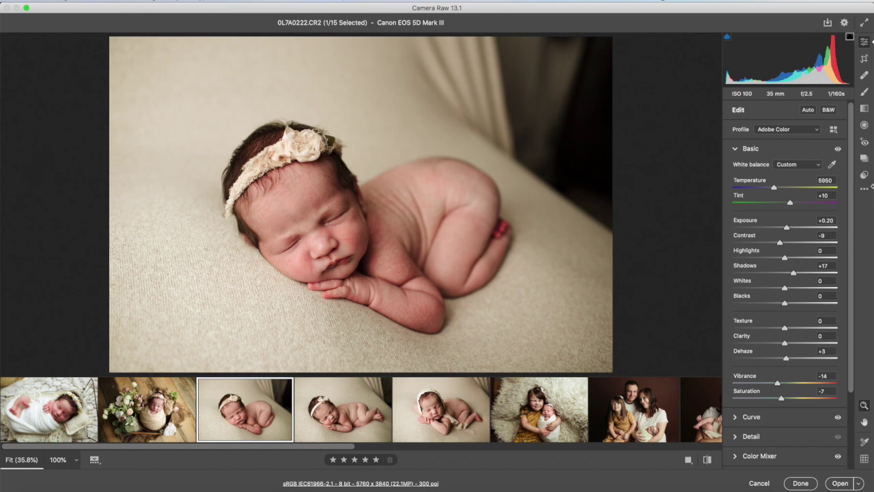
click(864, 91)
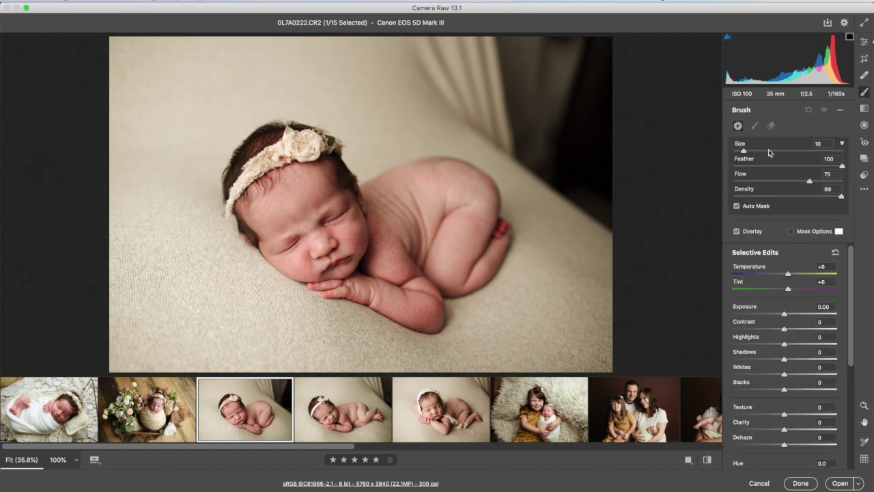
click(834, 253)
drag(787, 318, 791, 317)
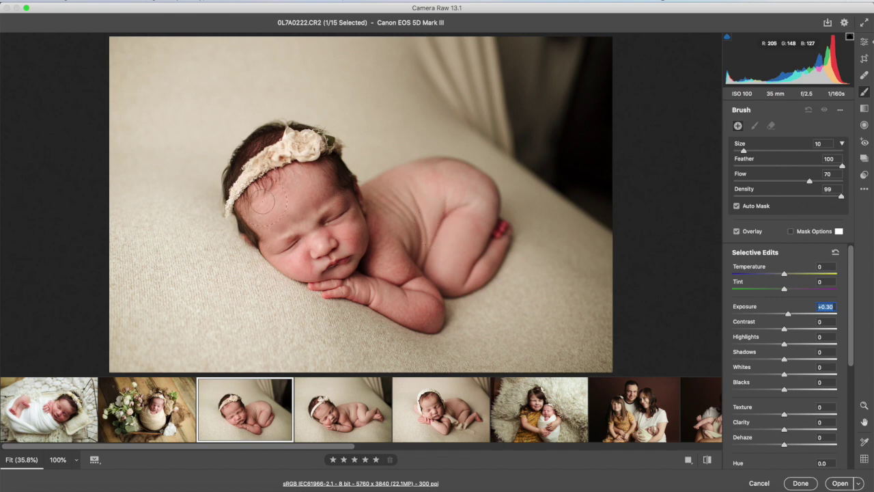
Paint the brightening adjustment over the newborn's face, body and arm, enlarging the brush to size 18
key(bracketright)
key(bracketright)
mouse_move(273, 216)
mouse_down()
mouse_move(304, 193)
mouse_move(304, 242)
mouse_move(297, 264)
mouse_up()
key(bracketright)
key(bracketright)
drag(344, 236, 344, 241)
mouse_move(408, 217)
mouse_down()
mouse_move(452, 248)
mouse_move(457, 270)
mouse_up()
mouse_move(406, 294)
mouse_down()
mouse_move(396, 277)
mouse_move(417, 304)
mouse_move(369, 311)
mouse_move(386, 304)
mouse_up()
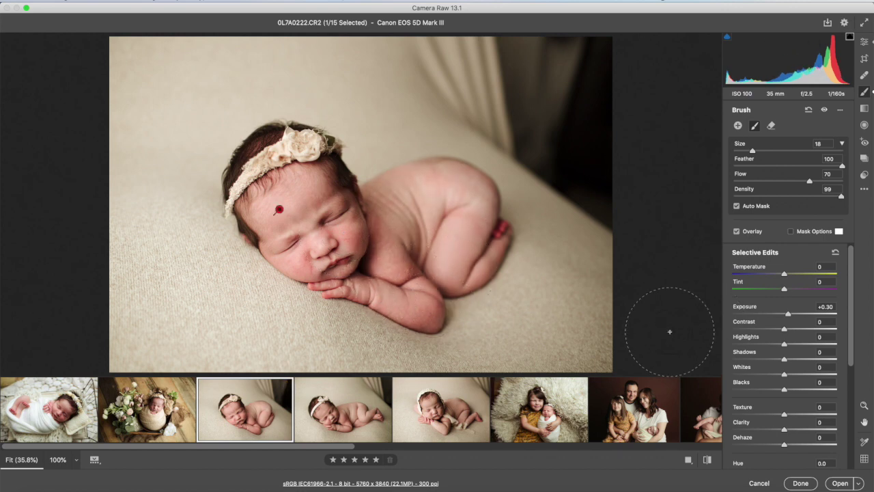
Add a second brush adjustment with Exposure -0.15 and paint it over the newborn's face and body
click(738, 126)
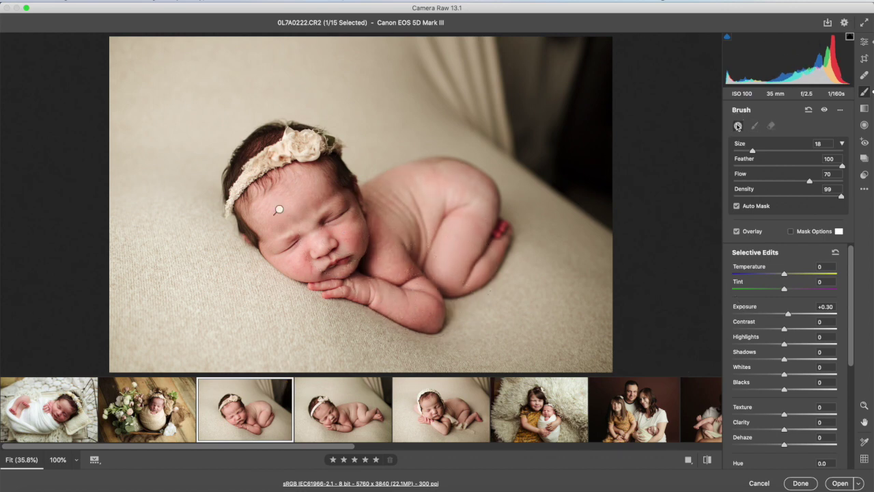
double_click(787, 314)
drag(786, 316, 783, 314)
drag(333, 204, 356, 259)
drag(401, 228, 448, 269)
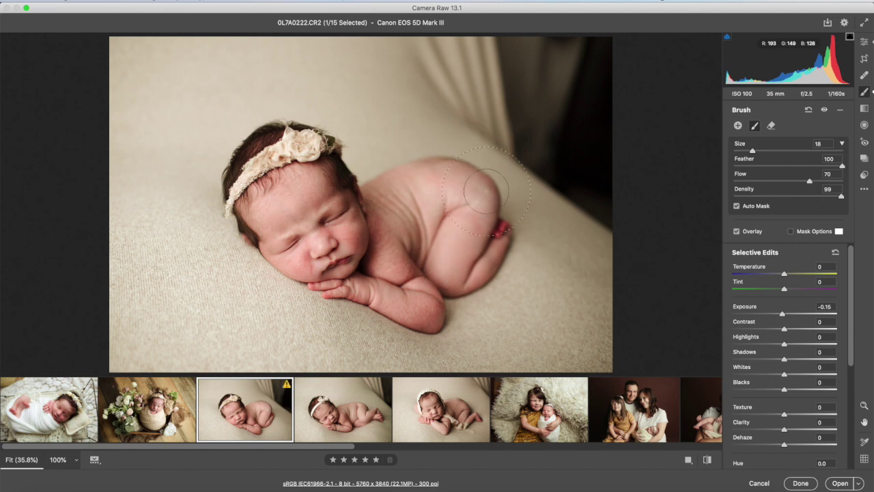
drag(245, 232, 322, 297)
drag(365, 189, 346, 236)
Extend the darkening along the cheek beside the newborn's shoulder with a smaller brush, ending at size 8
key(bracketleft)
key(bracketleft)
key(bracketleft)
key(bracketleft)
key(bracketleft)
key(bracketleft)
key(bracketleft)
key(bracketleft)
key(bracketleft)
key(bracketleft)
mouse_move(342, 244)
mouse_down()
mouse_move(328, 225)
mouse_move(343, 212)
mouse_up()
key(bracketright)
key(bracketright)
key(bracketright)
Compare the flower-headband photo with its brush adjustments hidden and shown
click(825, 112)
click(825, 112)
click(825, 111)
click(825, 112)
click(825, 113)
click(825, 112)
click(825, 112)
click(825, 112)
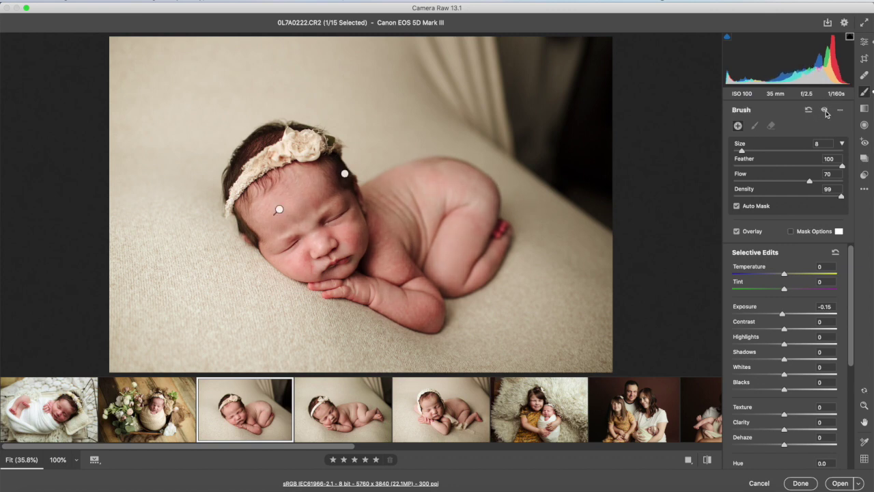
click(825, 112)
click(825, 112)
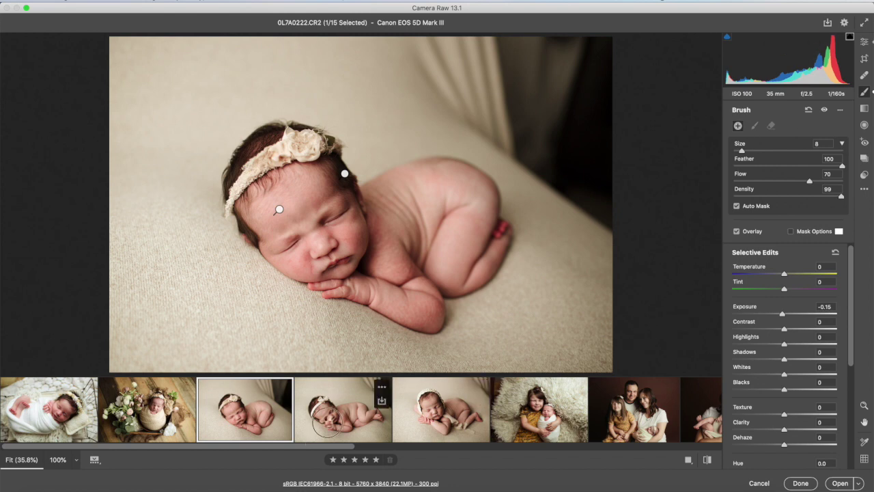
On the bow-headband newborn photo, brush Exposure -0.15 on the forehead and Exposure +0.20 at size 14 over the shaded face, and check the effect
click(326, 420)
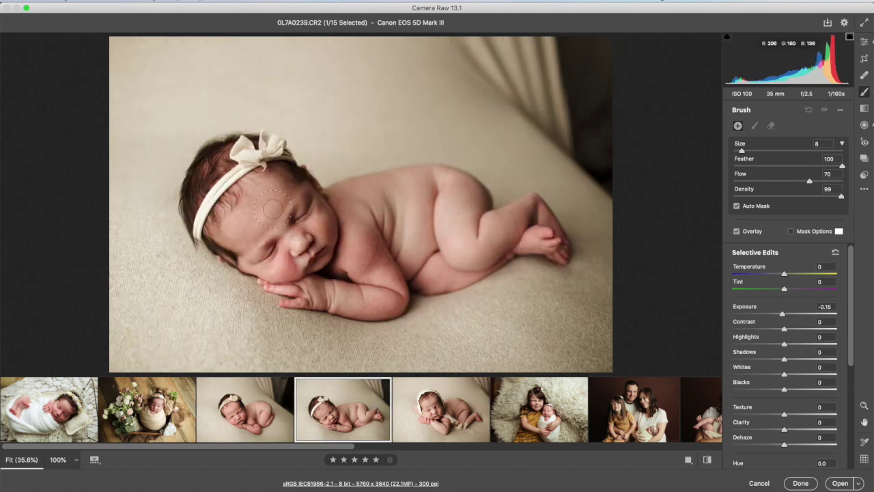
mouse_move(272, 207)
mouse_down()
mouse_move(279, 176)
mouse_move(294, 177)
mouse_move(323, 205)
mouse_move(327, 236)
mouse_move(289, 175)
mouse_up()
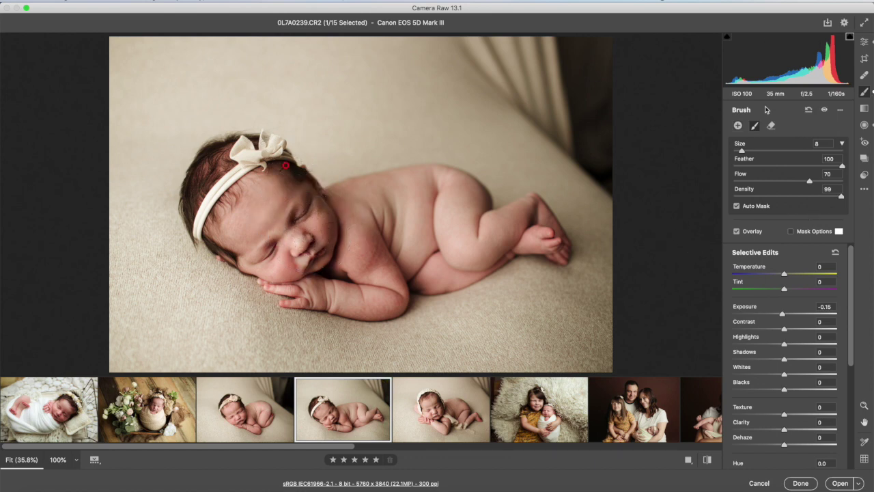
click(739, 127)
drag(784, 314, 791, 316)
key(bracketright)
key(bracketright)
key(bracketright)
drag(243, 226, 273, 257)
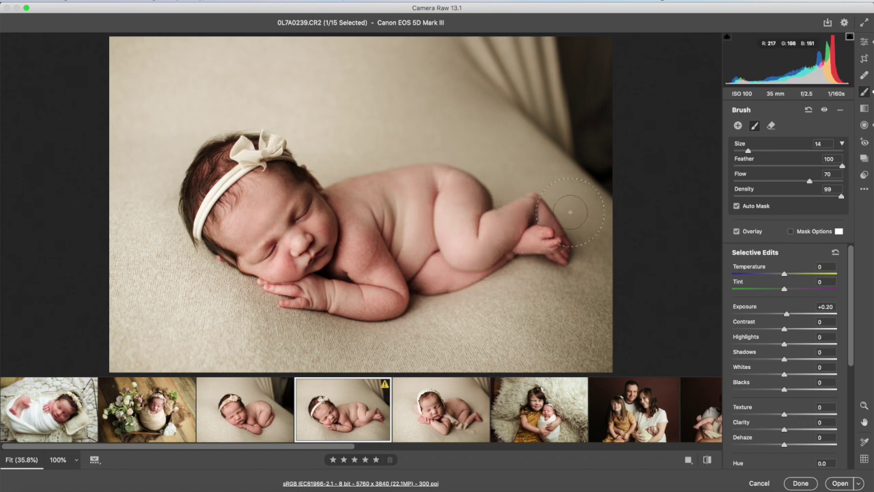
click(825, 110)
click(824, 110)
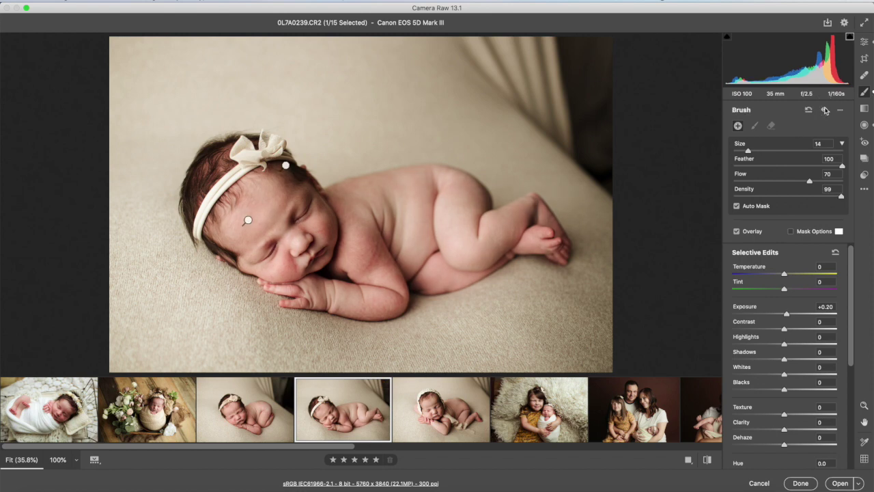
click(824, 110)
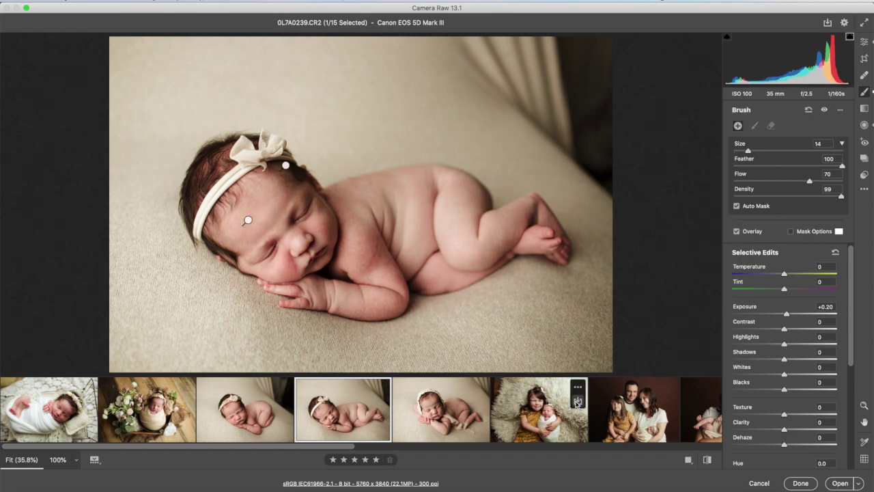
Warm the photo of the newborn in the wooden bucket by setting its white balance Temperature to 5000
click(448, 428)
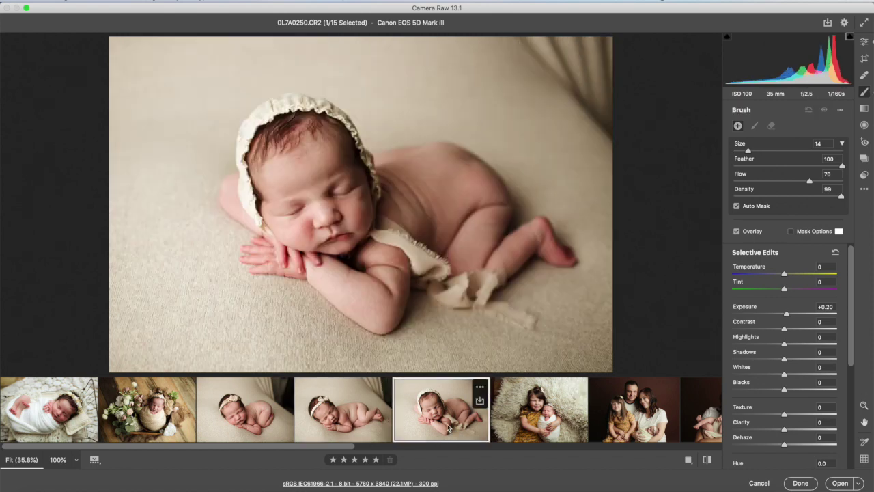
scroll(574, 430, right, 10)
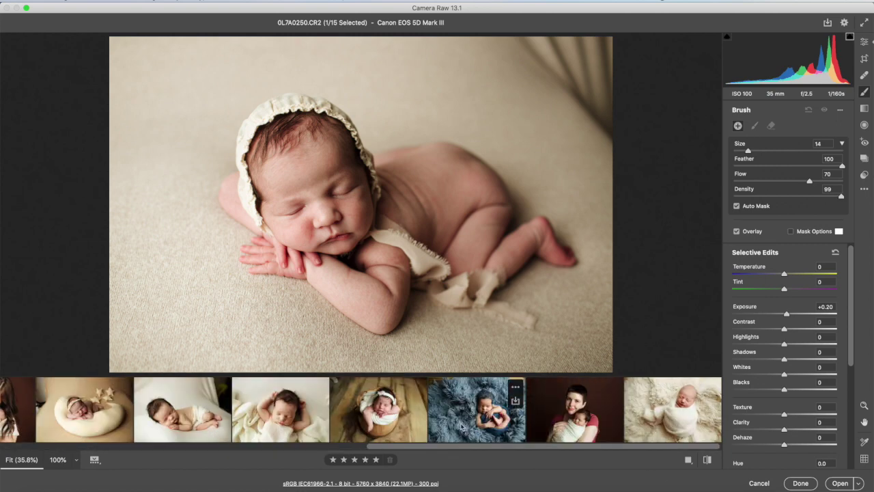
click(381, 436)
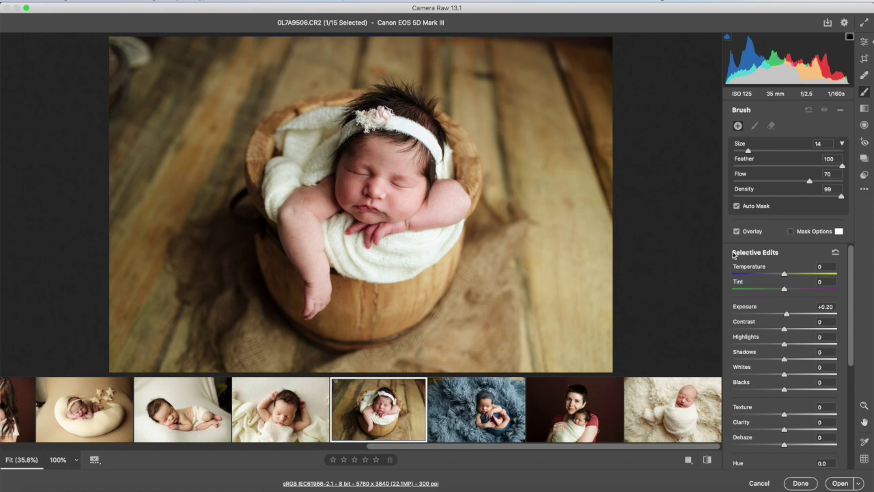
click(864, 42)
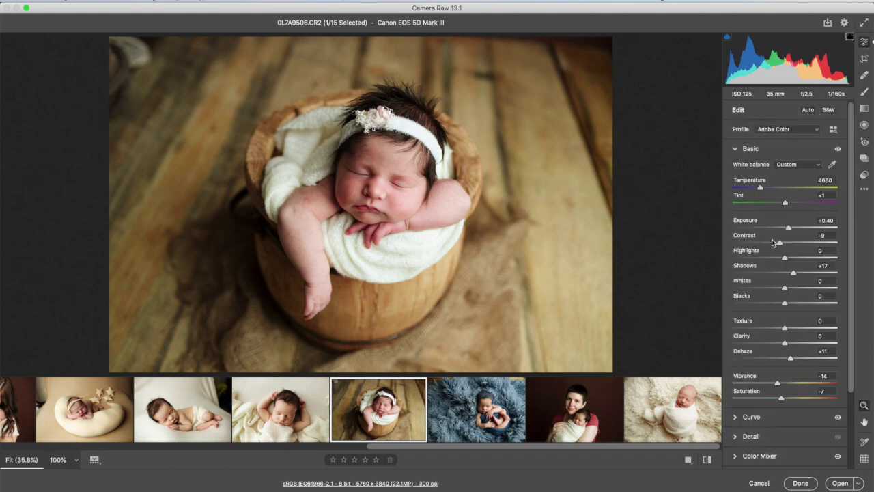
drag(763, 190, 766, 194)
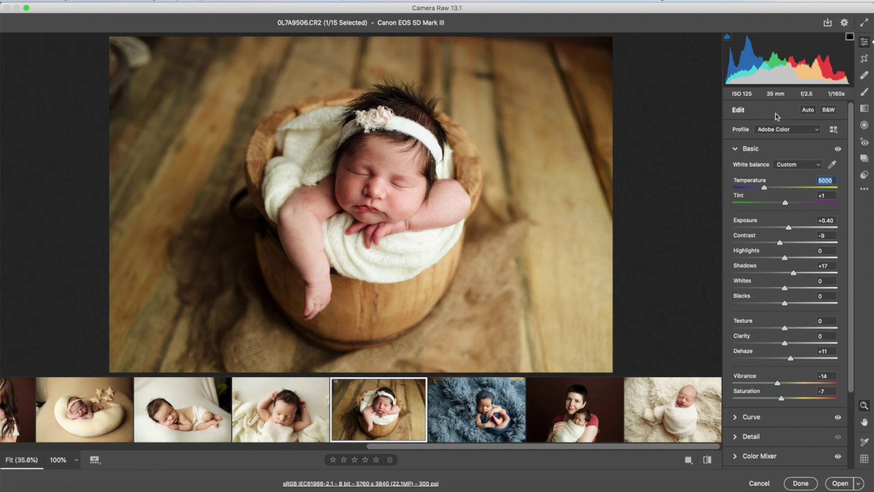
Review the portrait of the woman holding a newborn and the photo of the wrapped newborn on cream fur
click(573, 410)
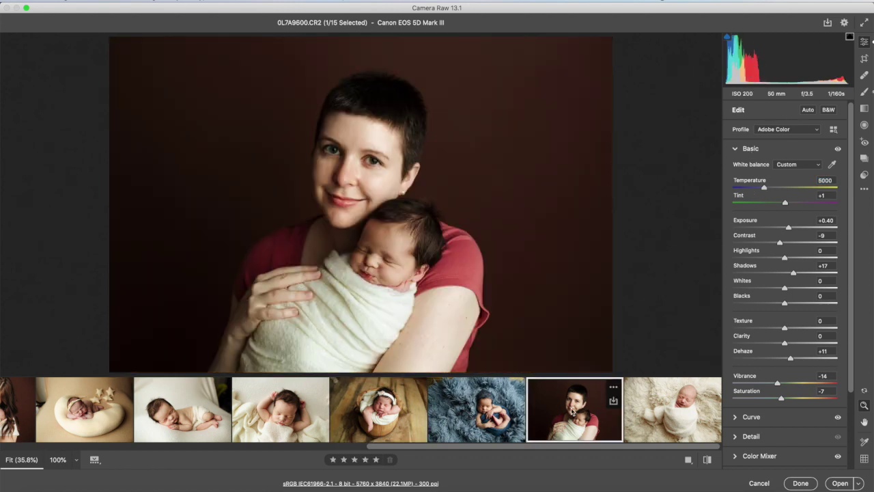
click(672, 421)
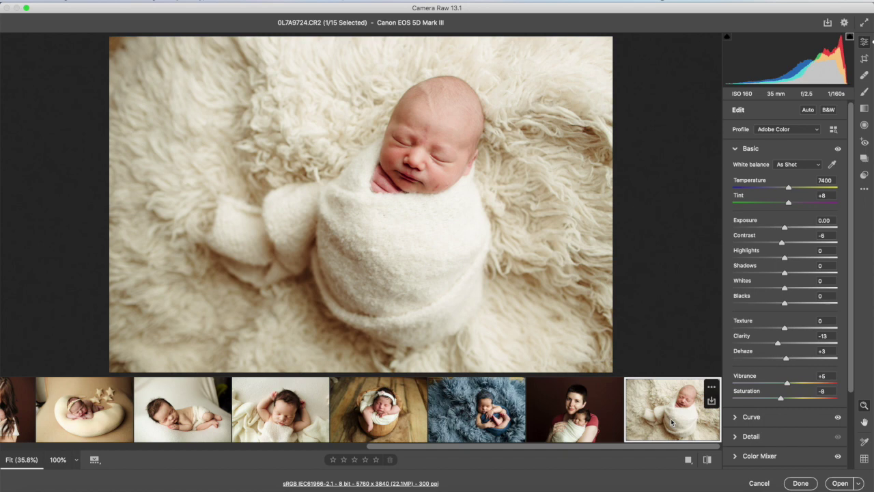